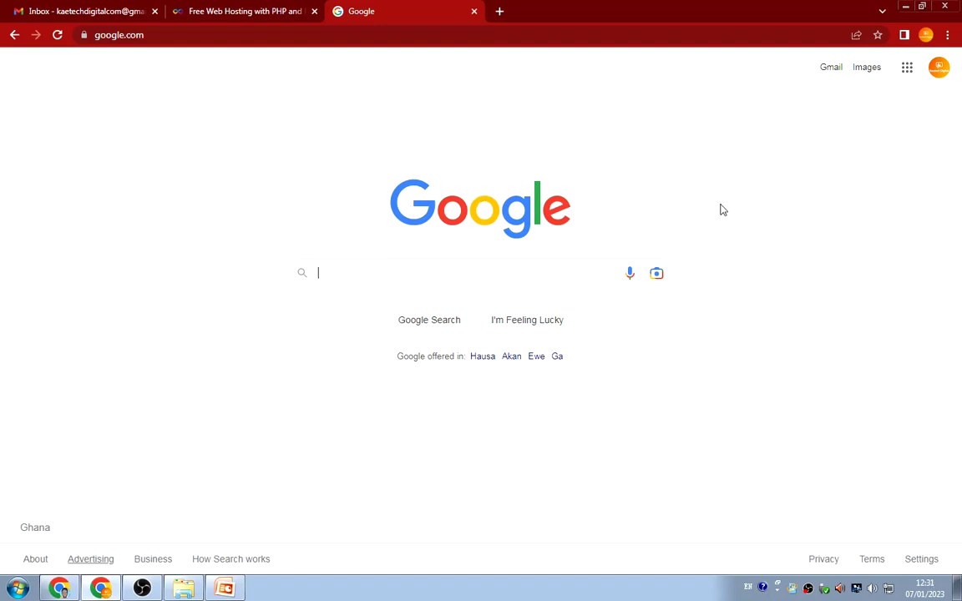
Search Google for 'infinityfree' and open the infinityfree.net result.
type("infi")
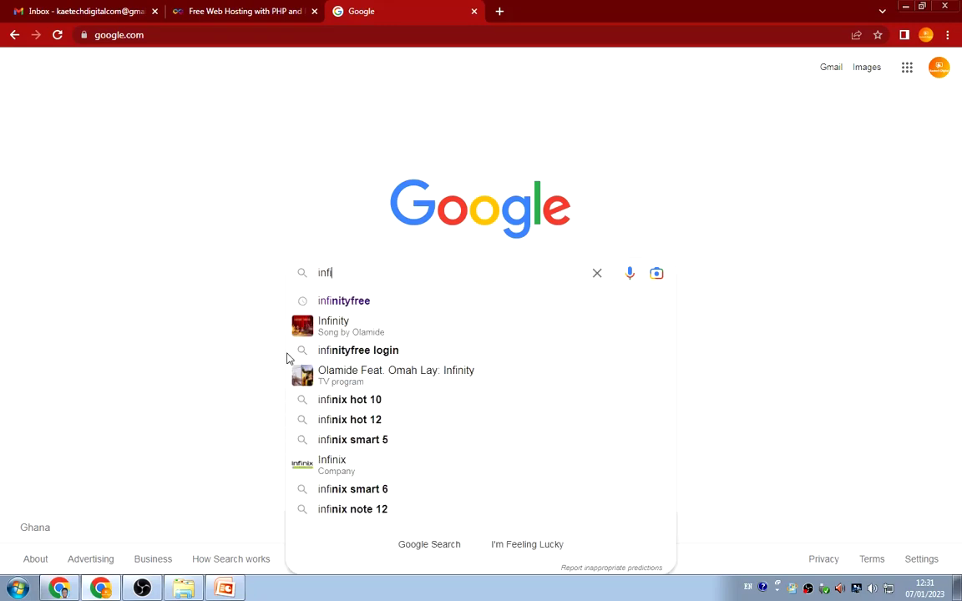
left_click(359, 303)
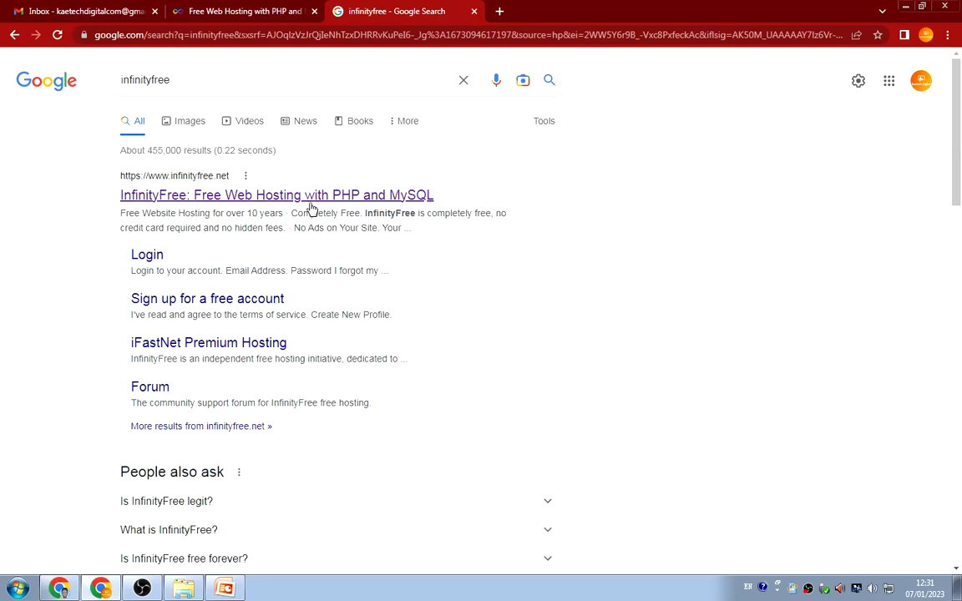
left_click(219, 196)
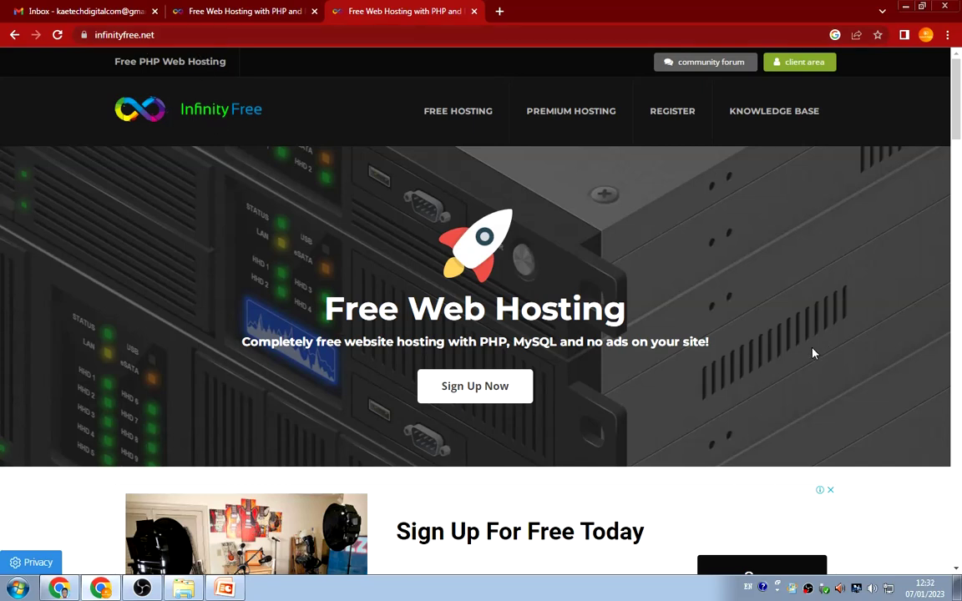
Browse the InfinityFree home page, then go to its Sign Up Now form.
scroll(815, 354, "down", 12)
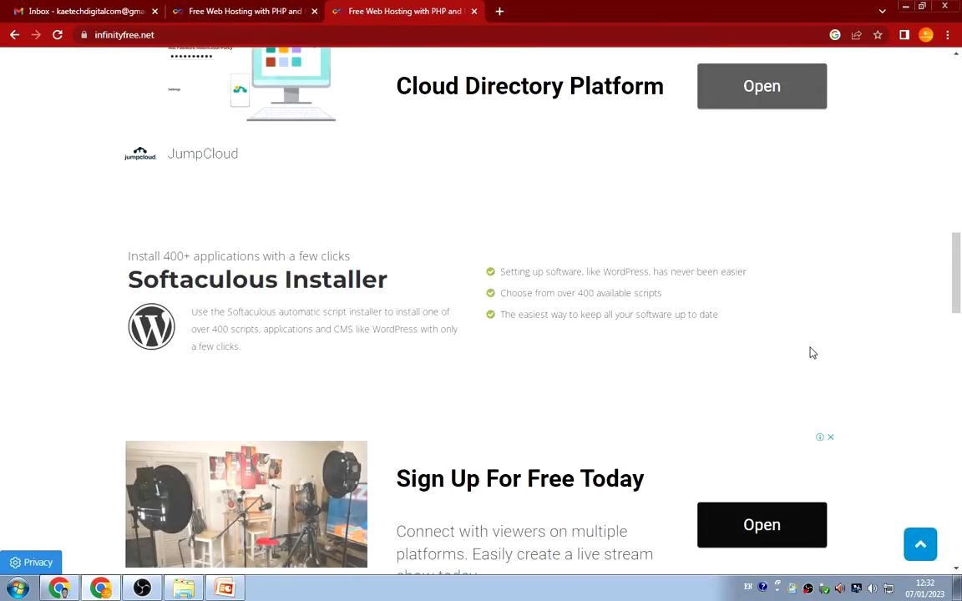
scroll(814, 353, "down", 5)
scroll(814, 354, "up", 8)
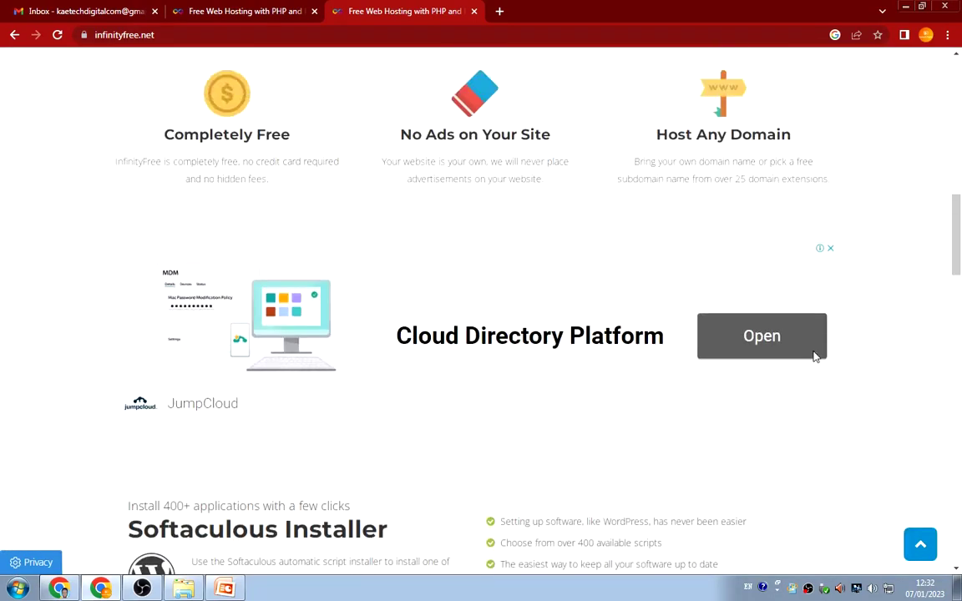
scroll(816, 356, "up", 10)
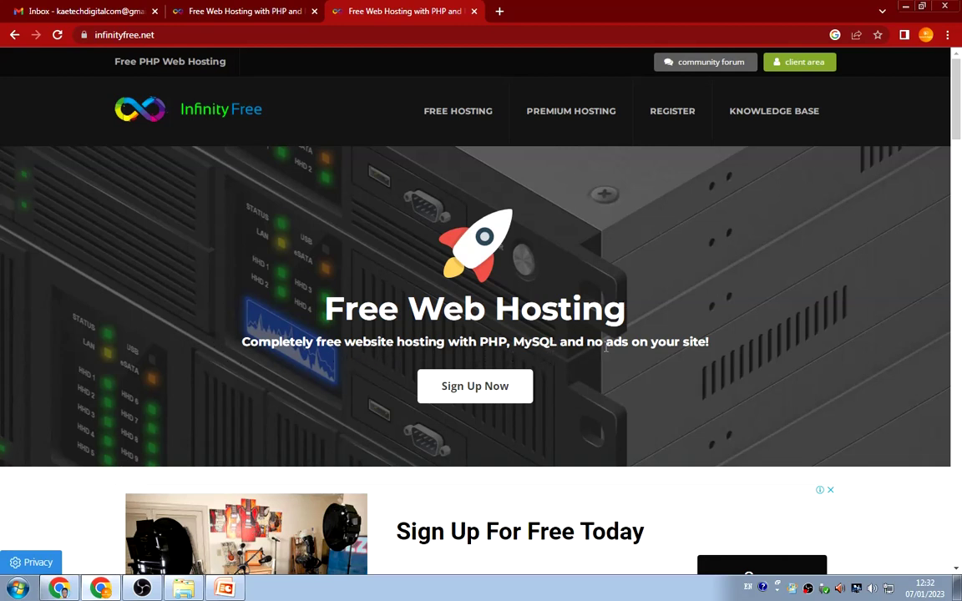
left_click(447, 389)
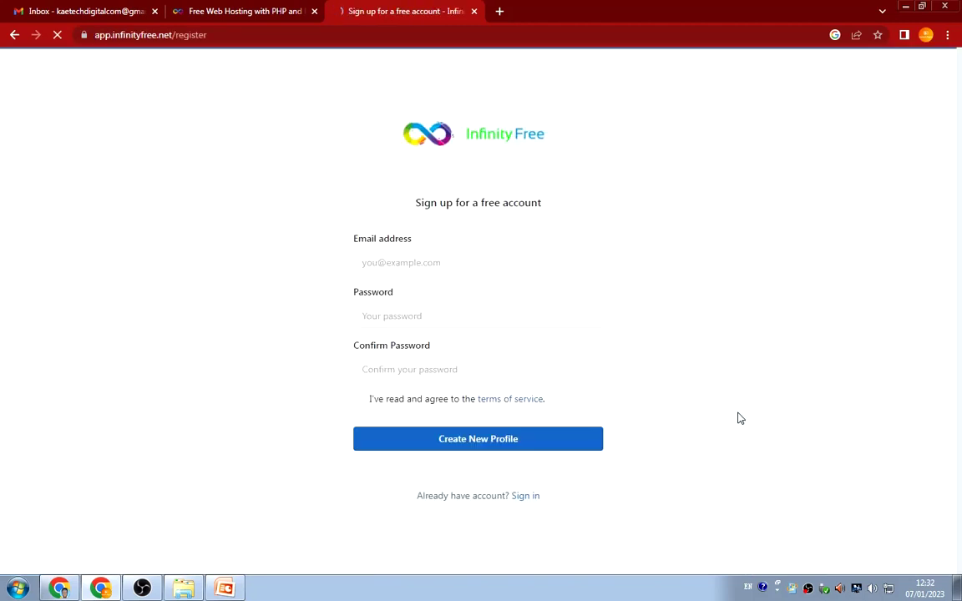
Enter the e-mail address (mistyped with a quote for @), paste the password twice, accept terms and submit.
left_click(373, 263)
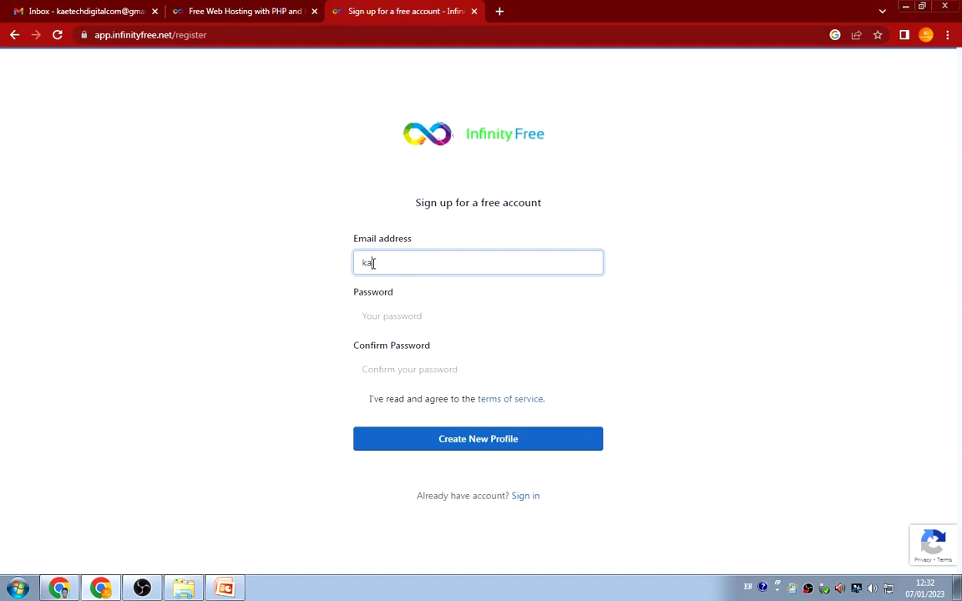
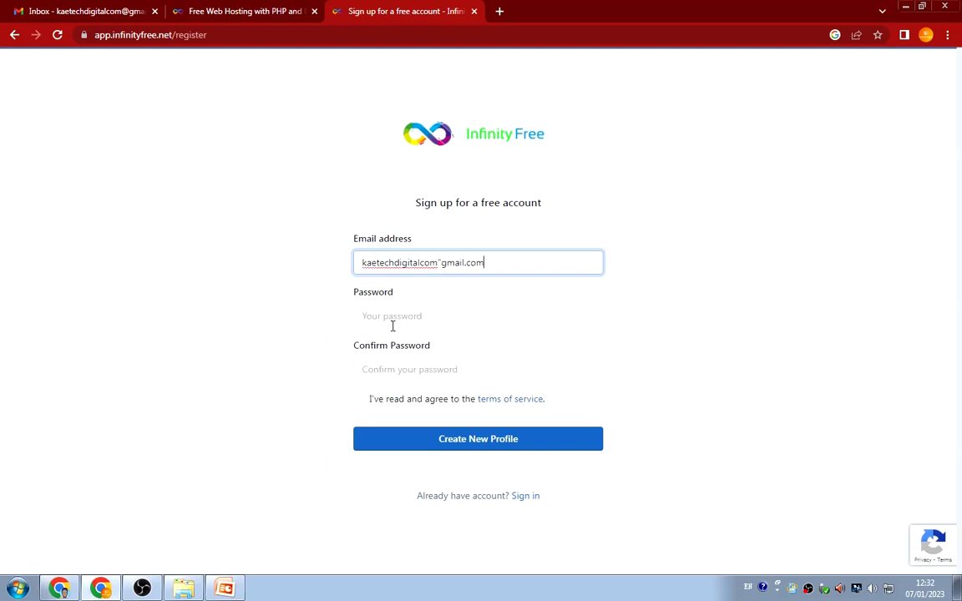
left_click(396, 316)
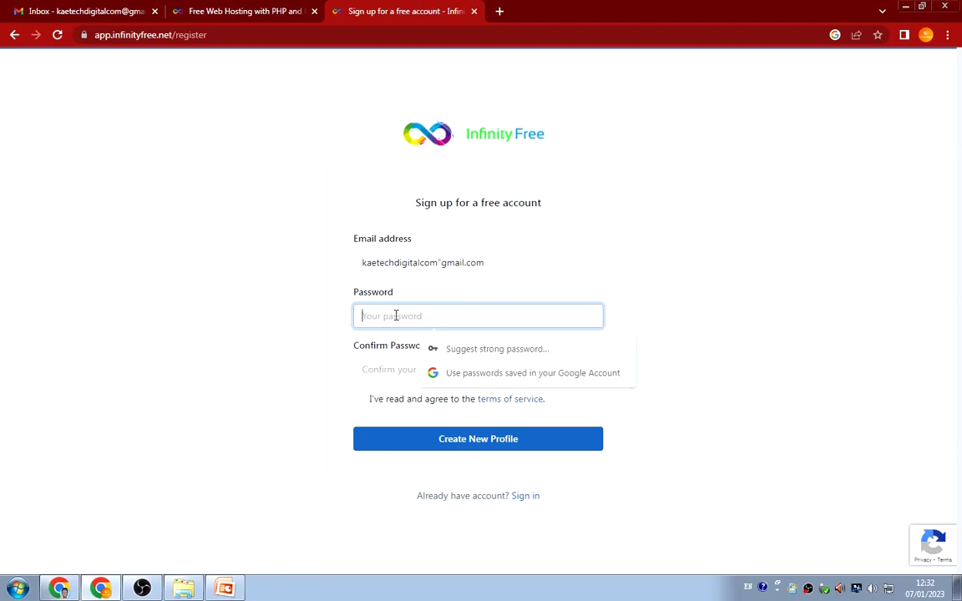
key("ctrl+v")
left_click(387, 360)
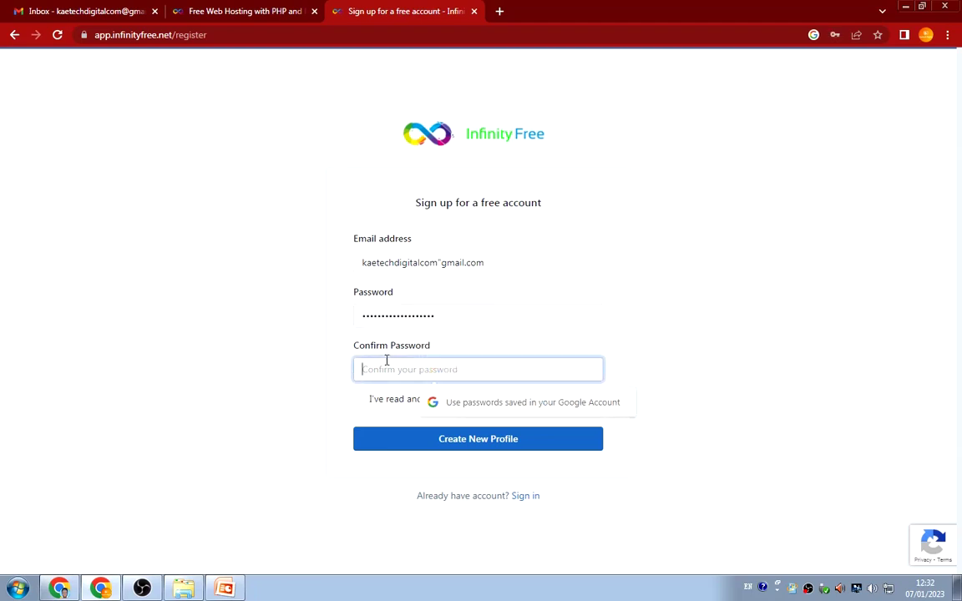
key("ctrl+v")
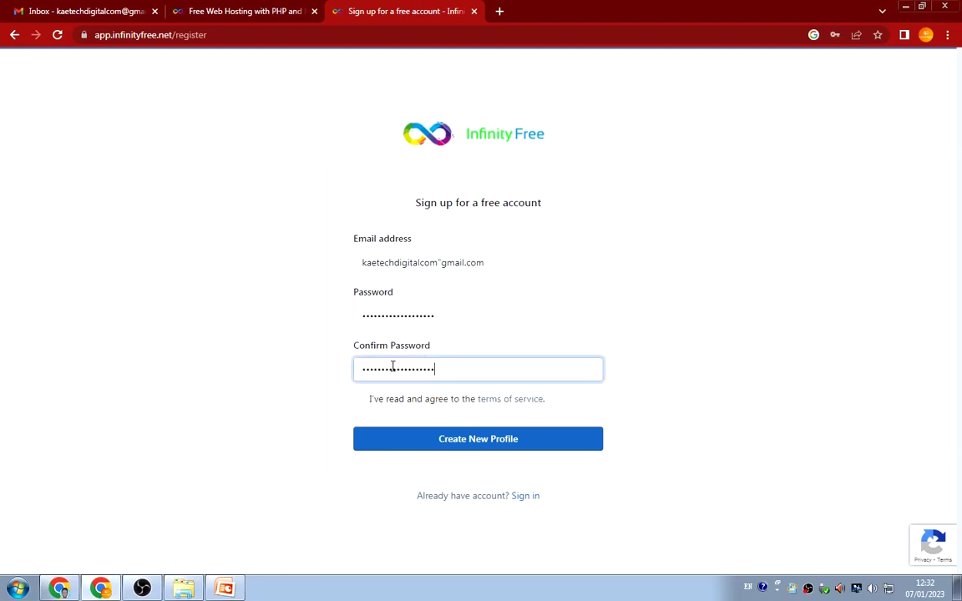
left_click(361, 403)
left_click(506, 445)
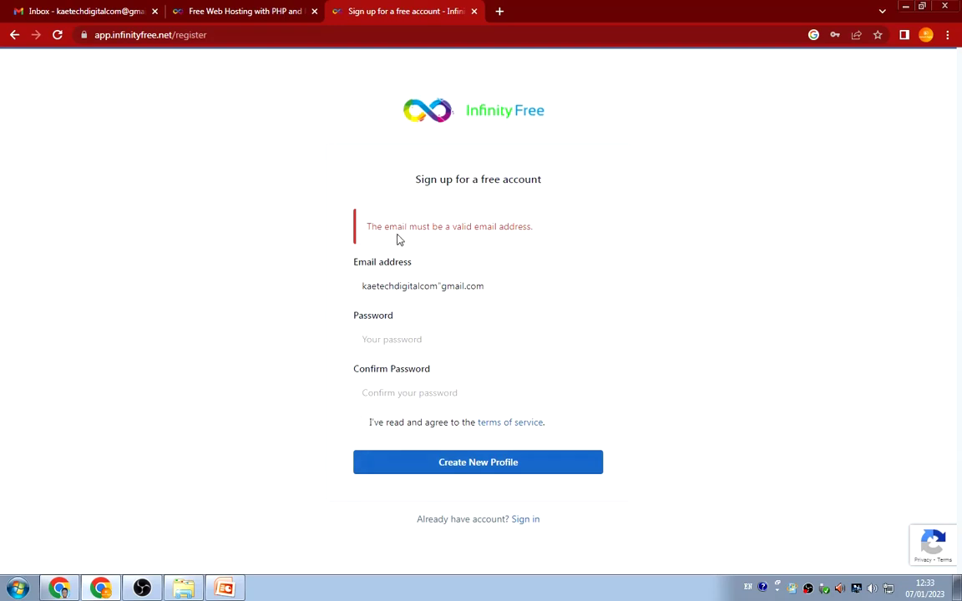
Replace the e-mail's stray quote with @, re-enter the password, accept the terms and resubmit.
left_click(443, 287)
key("BackSpace")
type("@")
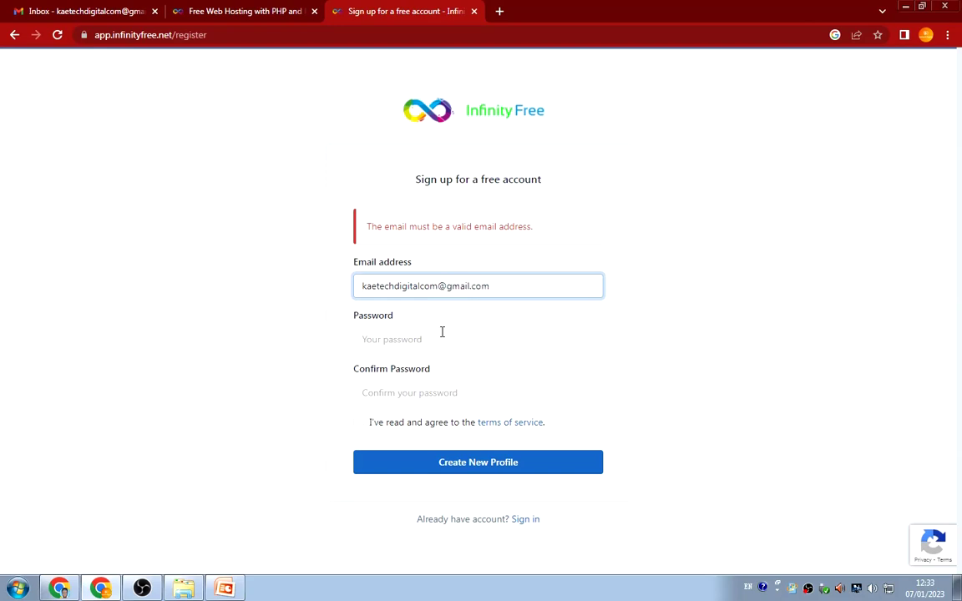
left_click(389, 343)
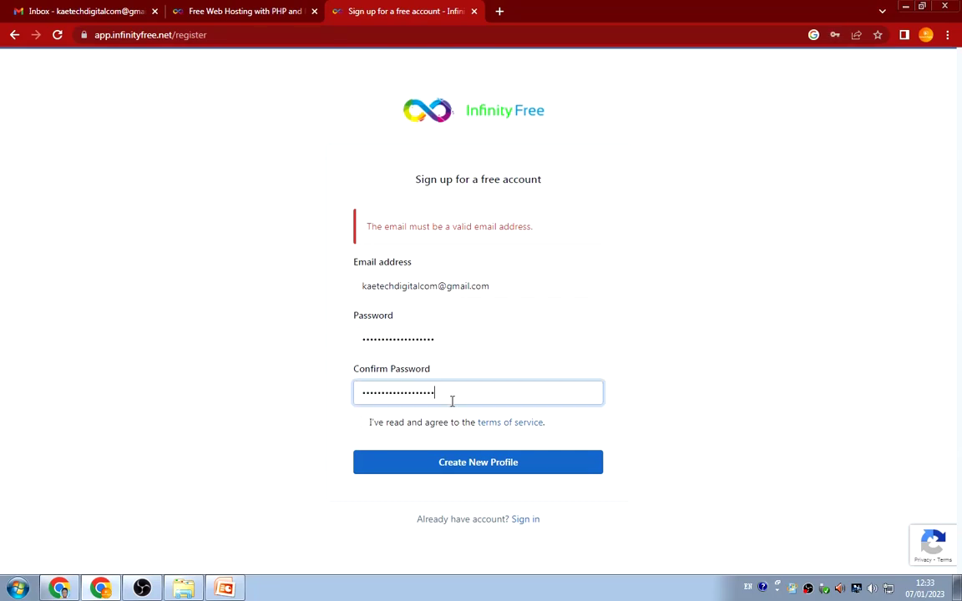
left_click(359, 422)
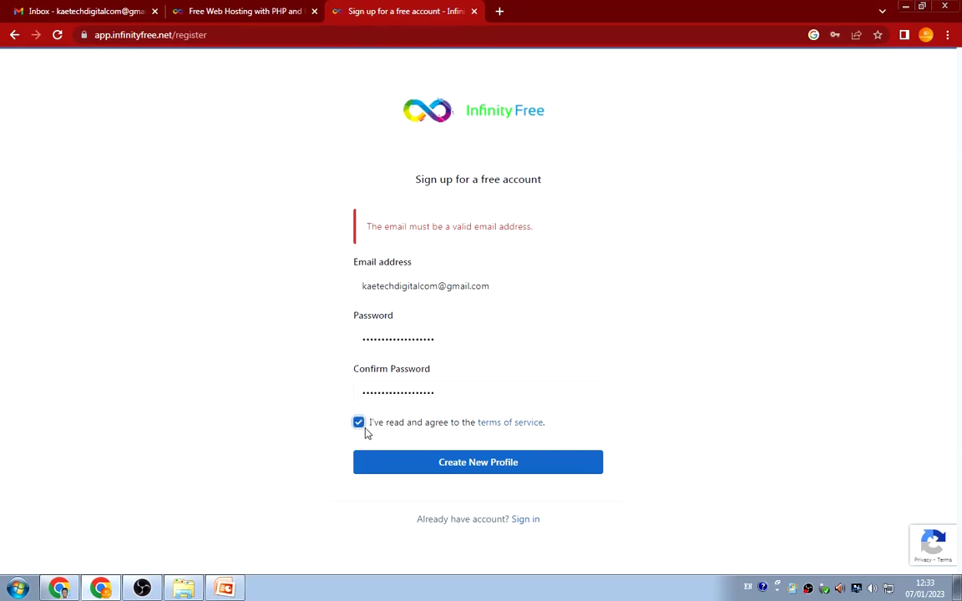
left_click(462, 472)
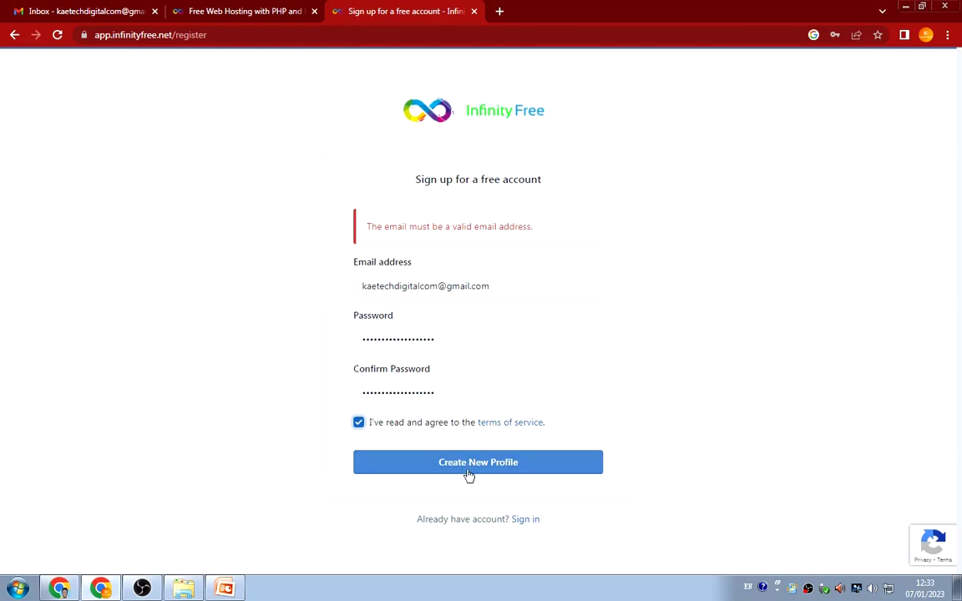
left_click(486, 473)
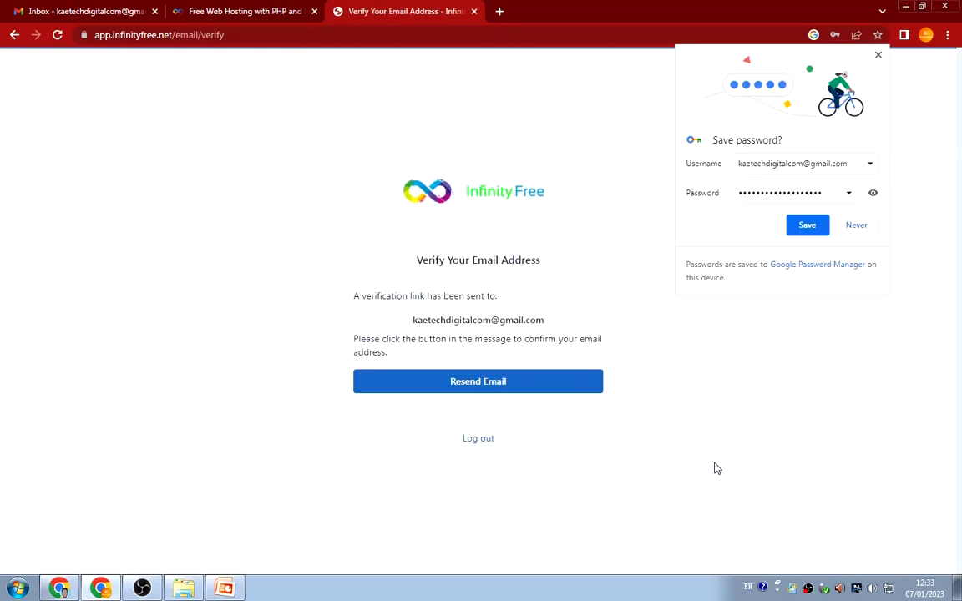
Dismiss Chrome's save-password prompt and switch to the Gmail inbox tab.
left_click(880, 53)
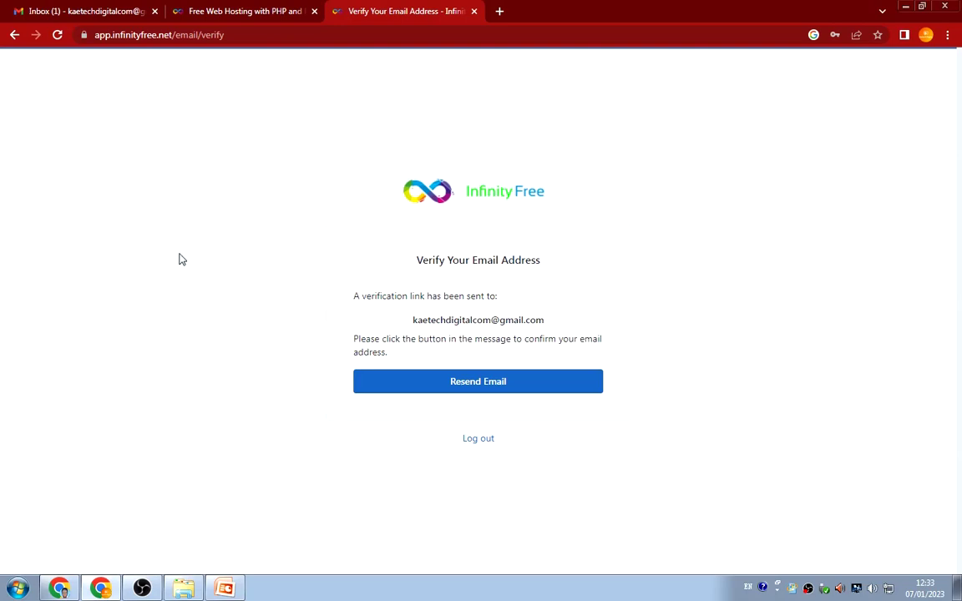
left_click(78, 15)
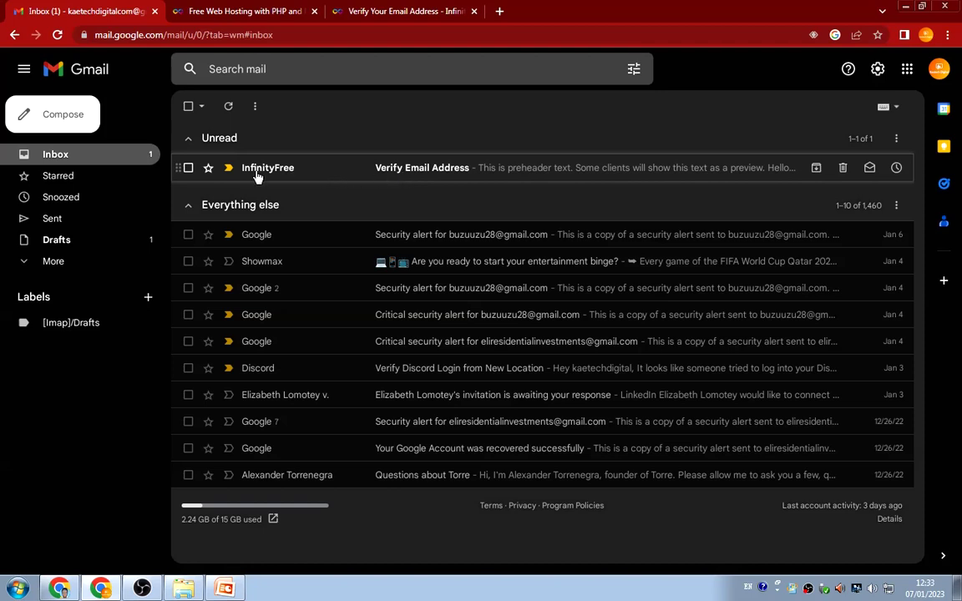
Open InfinityFree's 'Verify Email Address' message and use its Verify Email Address button.
left_click(485, 164)
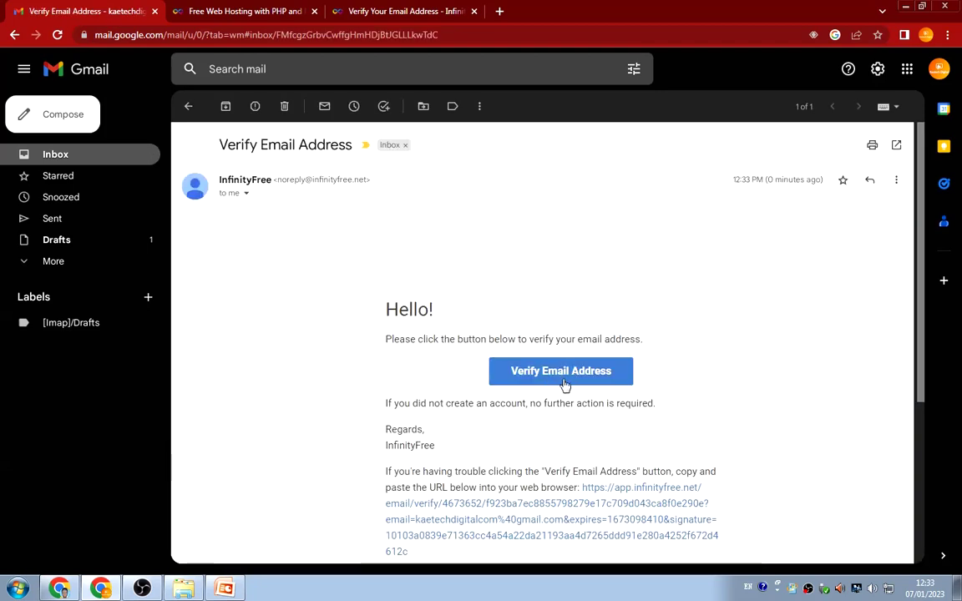
left_click(561, 379)
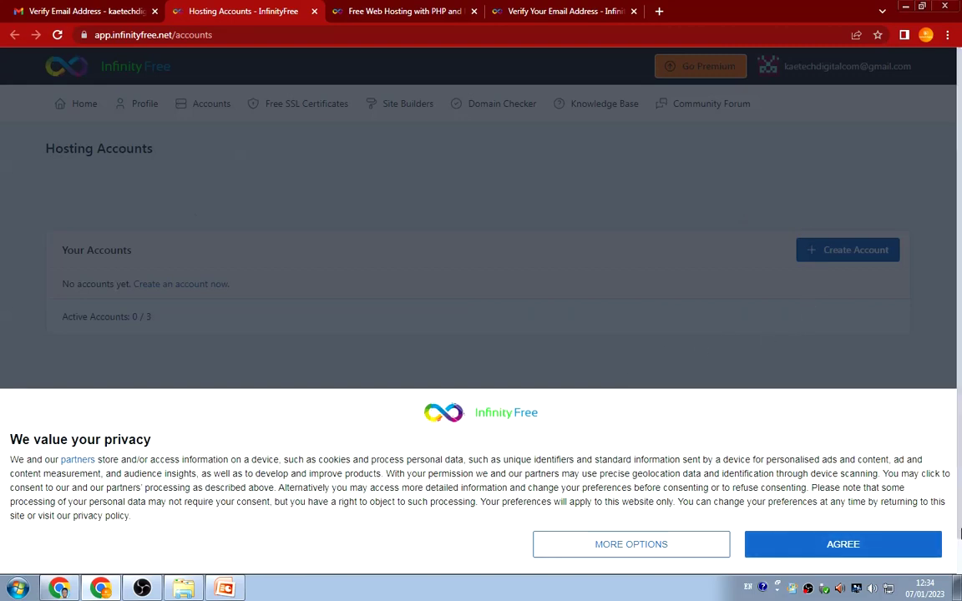
Agree to the privacy notice, start a new hosting account and select Custom Domain.
left_click(867, 547)
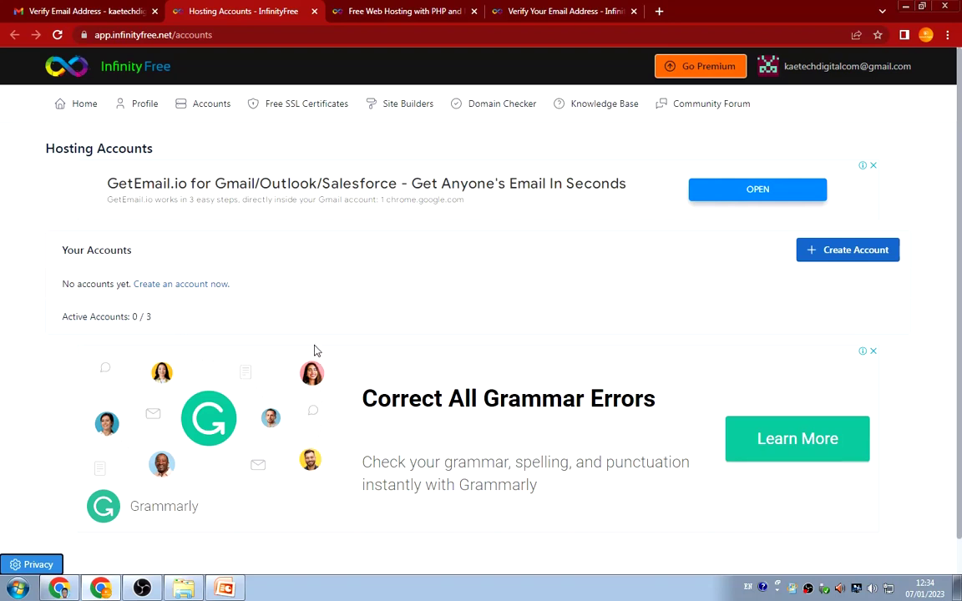
left_click(175, 288)
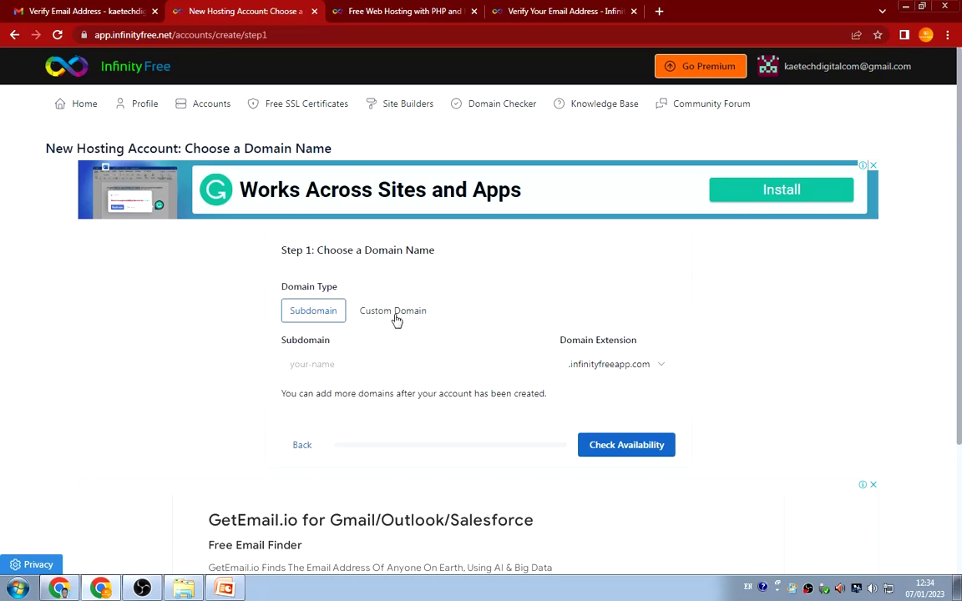
left_click(397, 322)
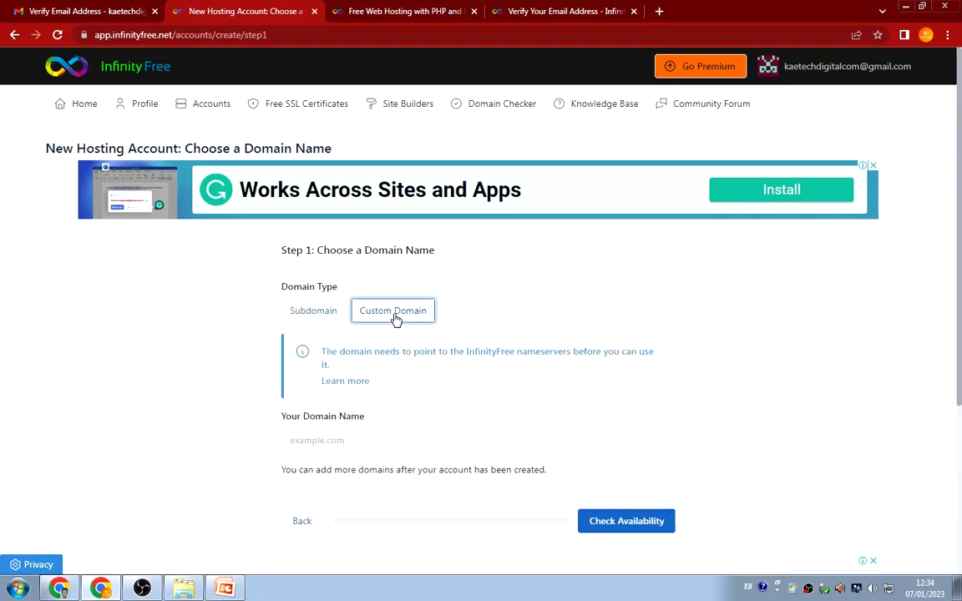
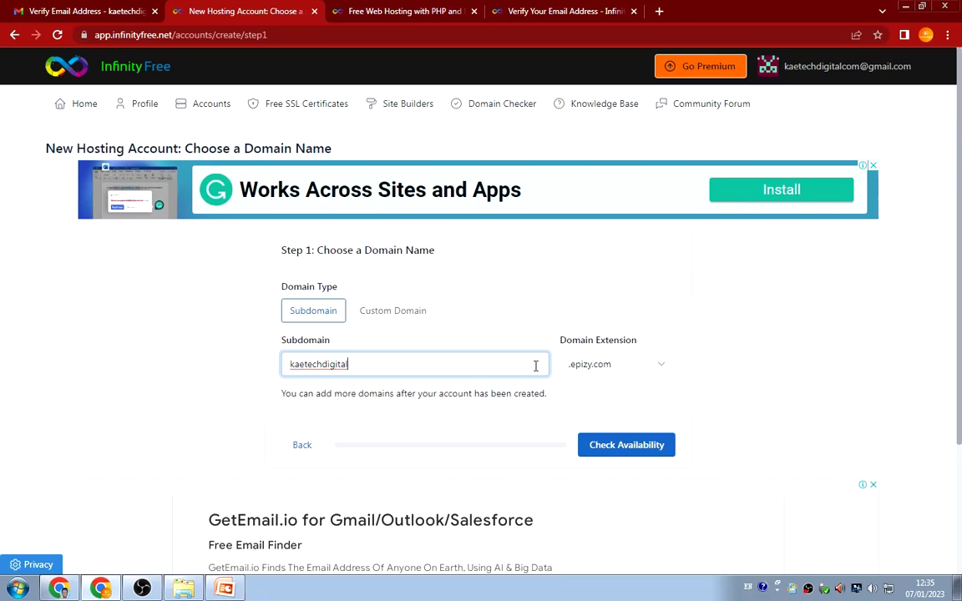
Choose the .epizy.com extension and confirm kaetechdigital.epizy.com is available.
left_click(601, 365)
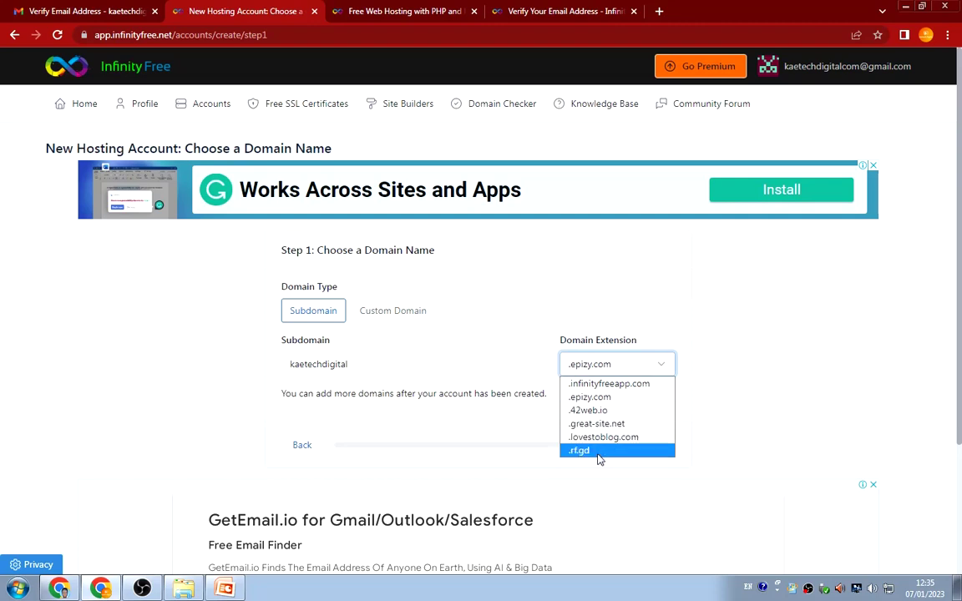
left_click(614, 400)
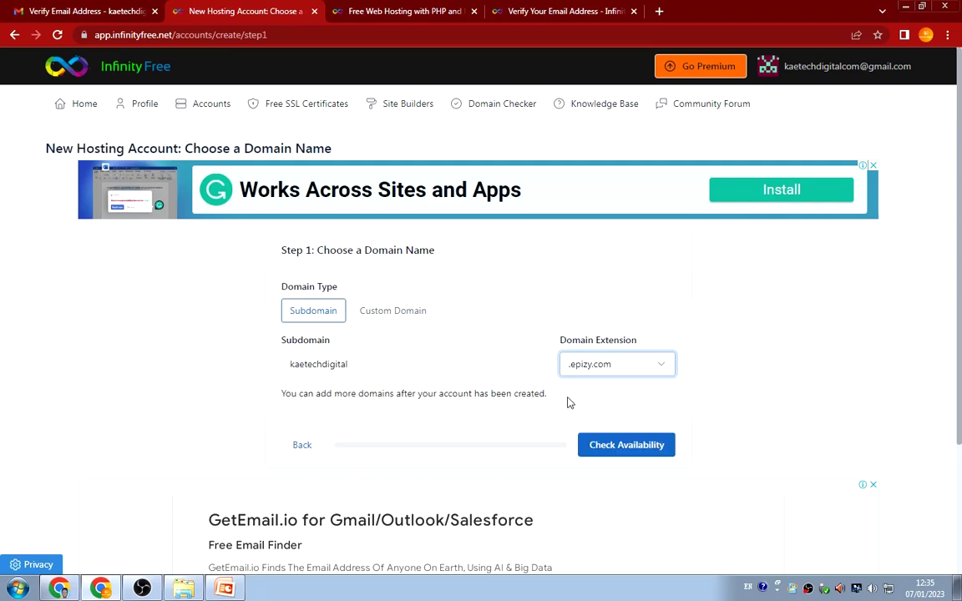
left_click(631, 449)
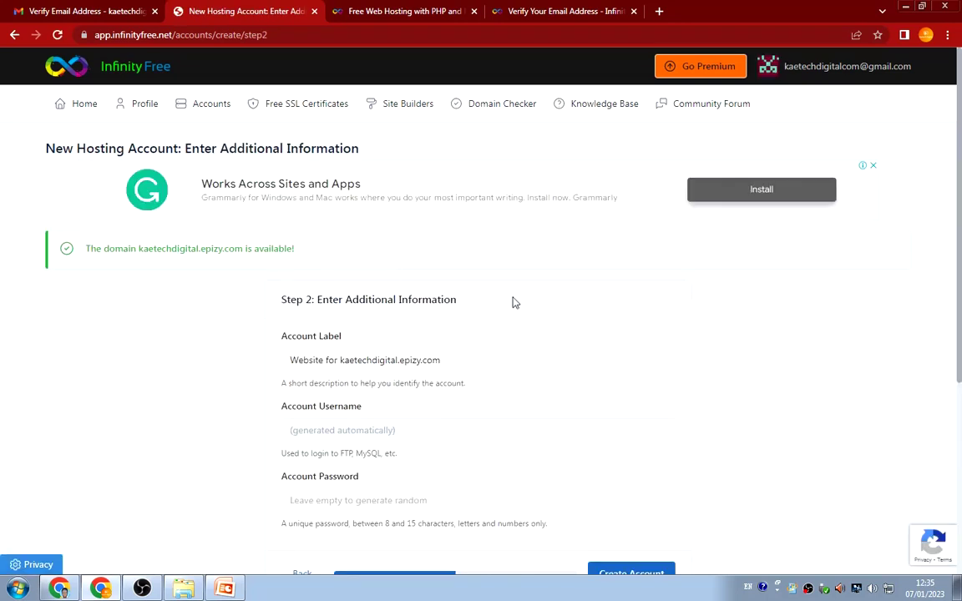
Shorten the account label to 'Website for kaetech'.
scroll(645, 345, "down", 3)
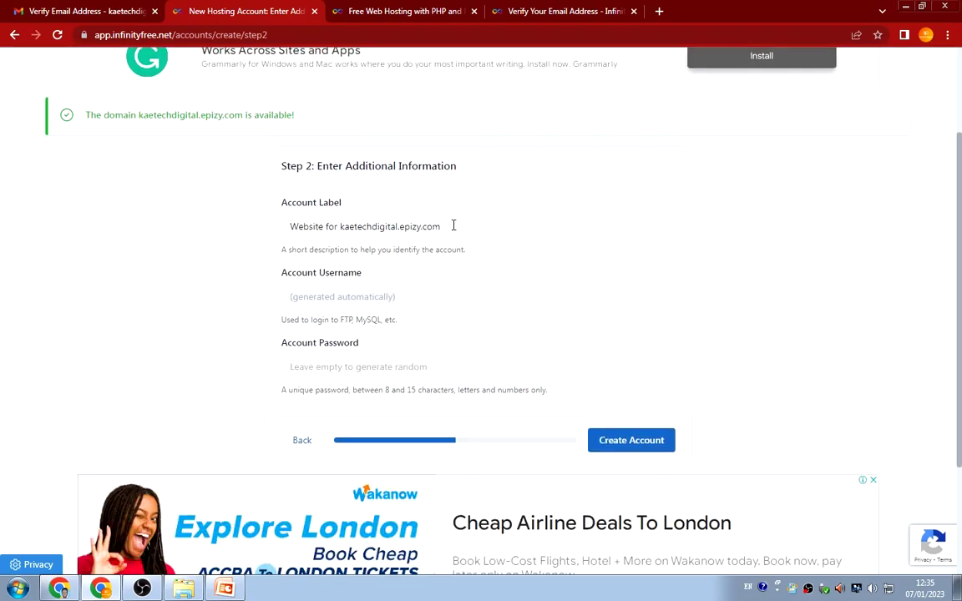
left_click(403, 226)
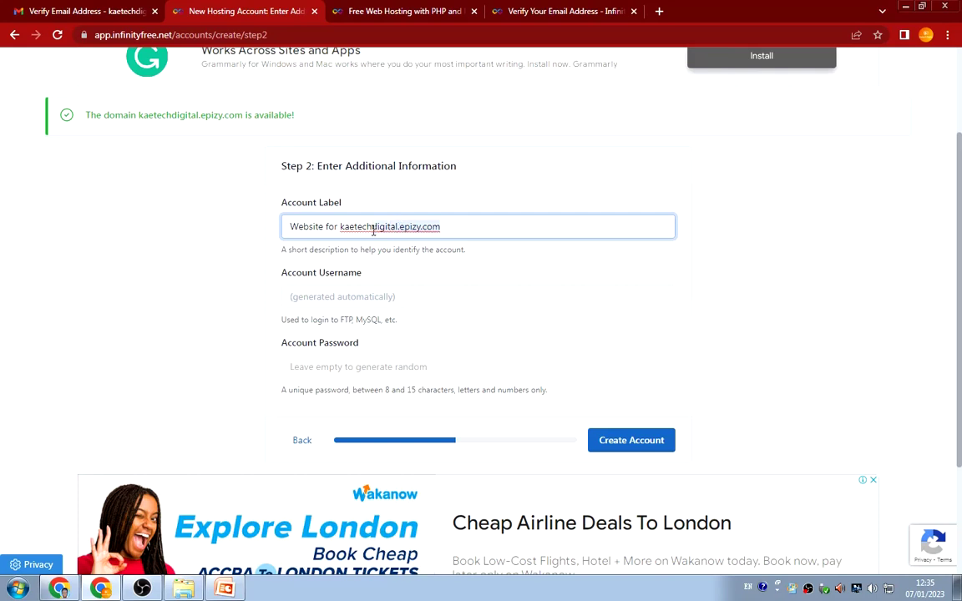
key("Delete")
key("Delete")
key("Delete")
key("Delete")
key("Delete")
key("Delete")
key("Delete")
key("Delete")
key("Delete")
key("Delete")
key("Delete")
key("Delete")
key("Delete")
key("Delete")
key("Delete")
key("Delete")
key("Delete")
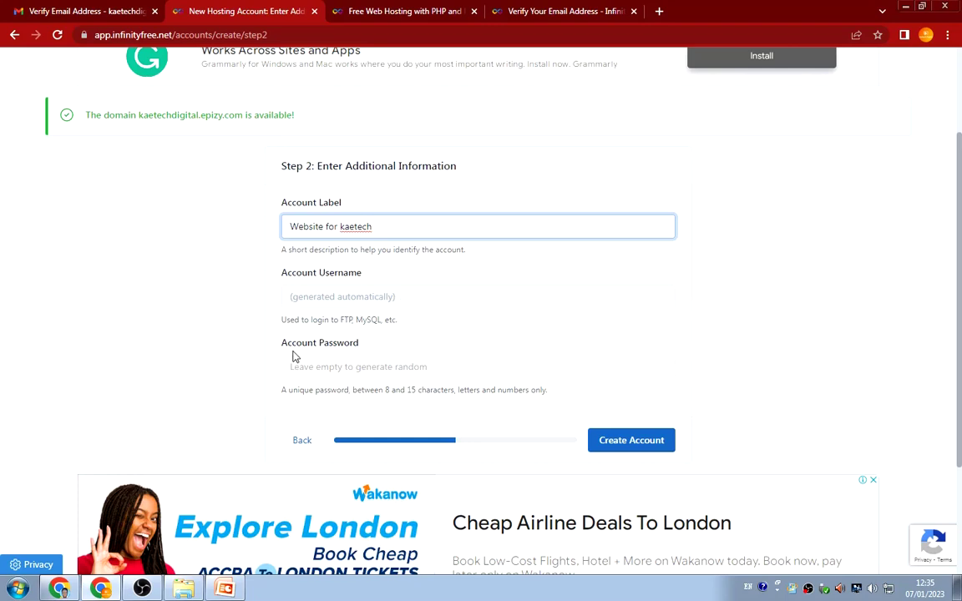
Enter an account password and create the hosting account.
left_click(364, 369)
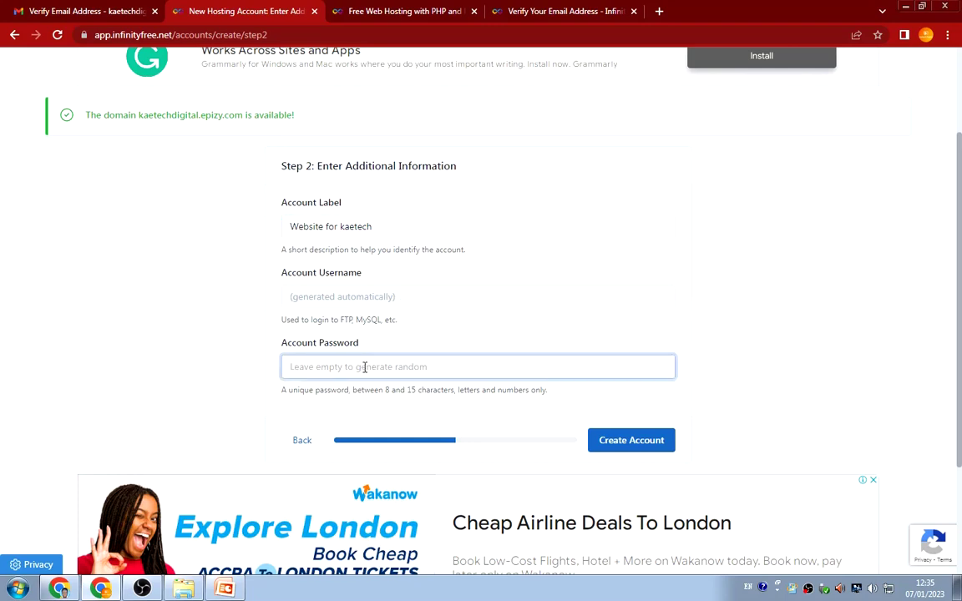
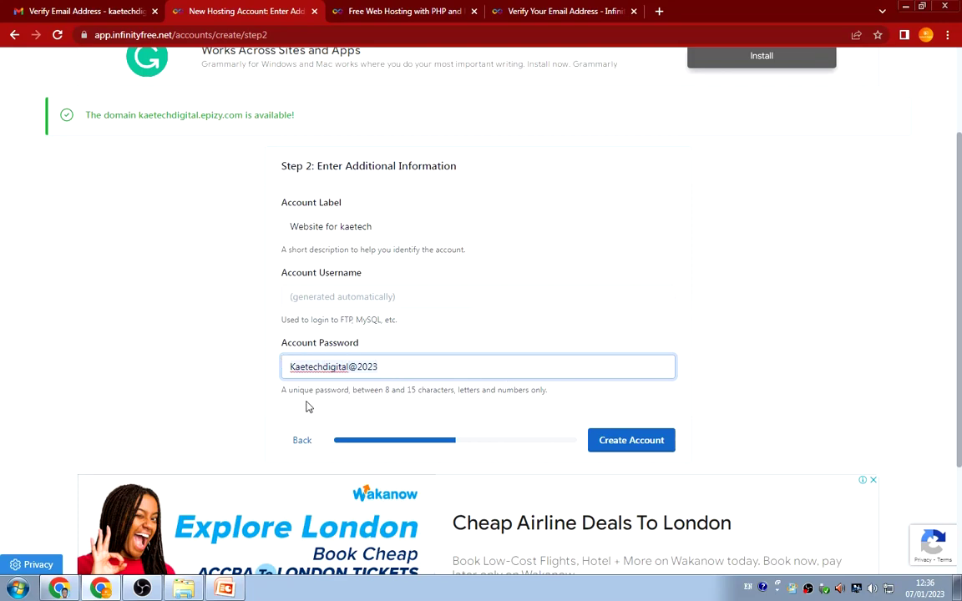
scroll(501, 393, "down", 1)
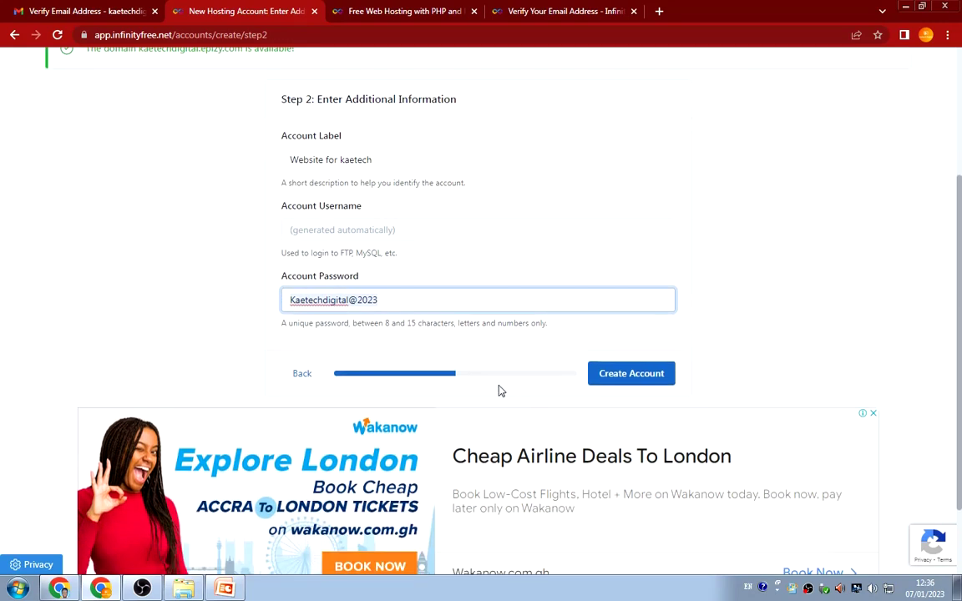
left_click(656, 376)
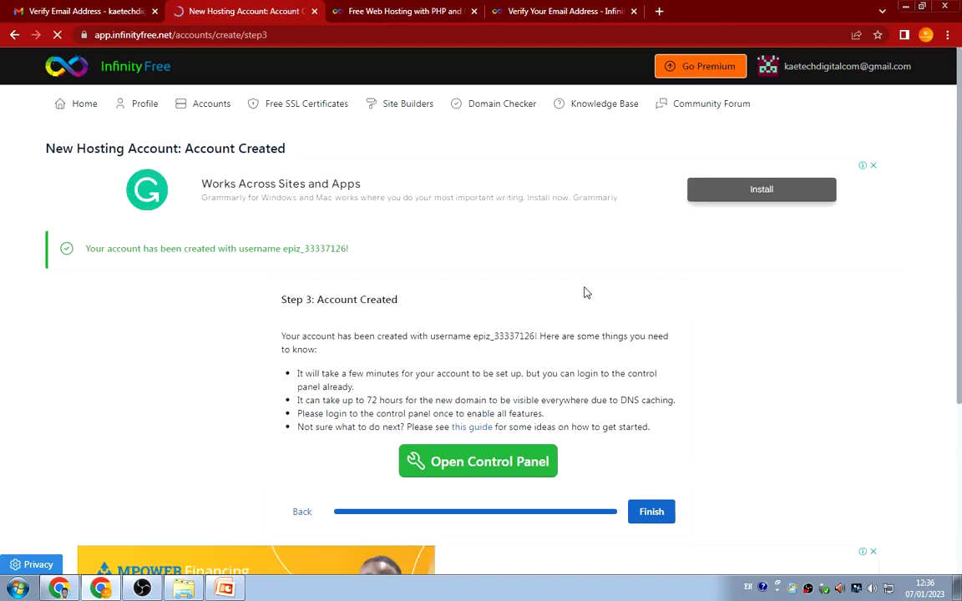
Open the new account's control panel and approve service email notifications.
scroll(585, 292, "down", 1)
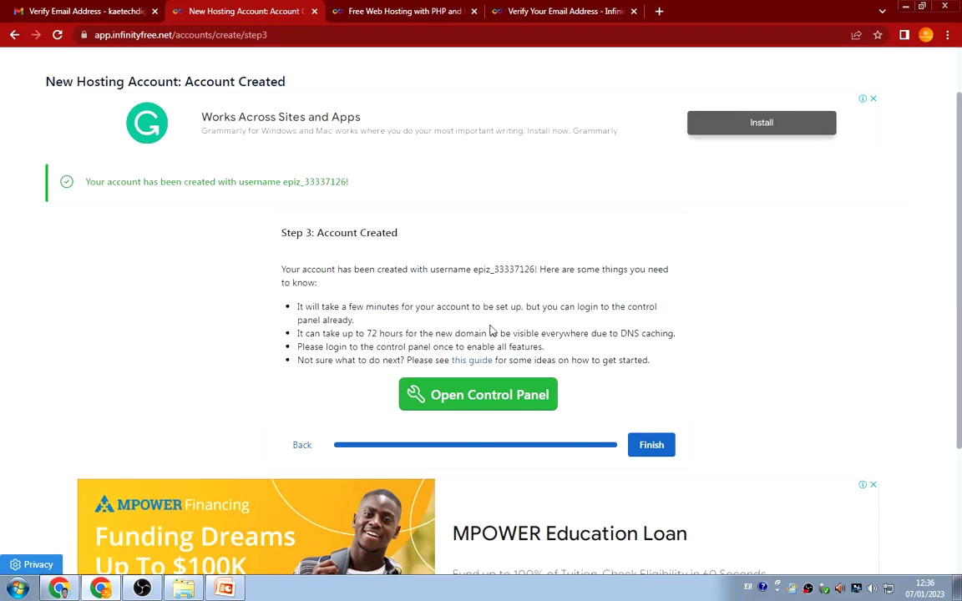
left_click(483, 399)
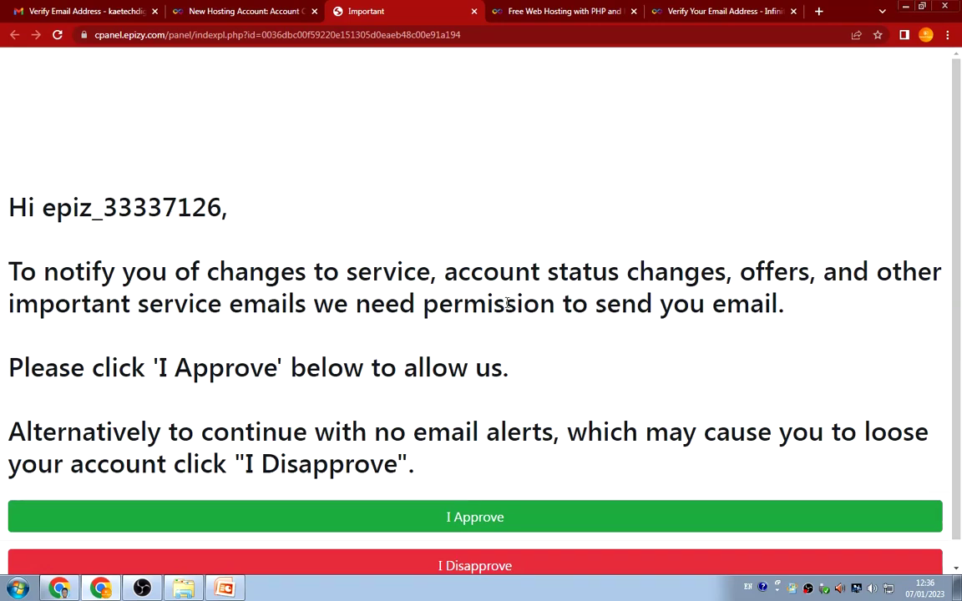
scroll(490, 309, "down", 1)
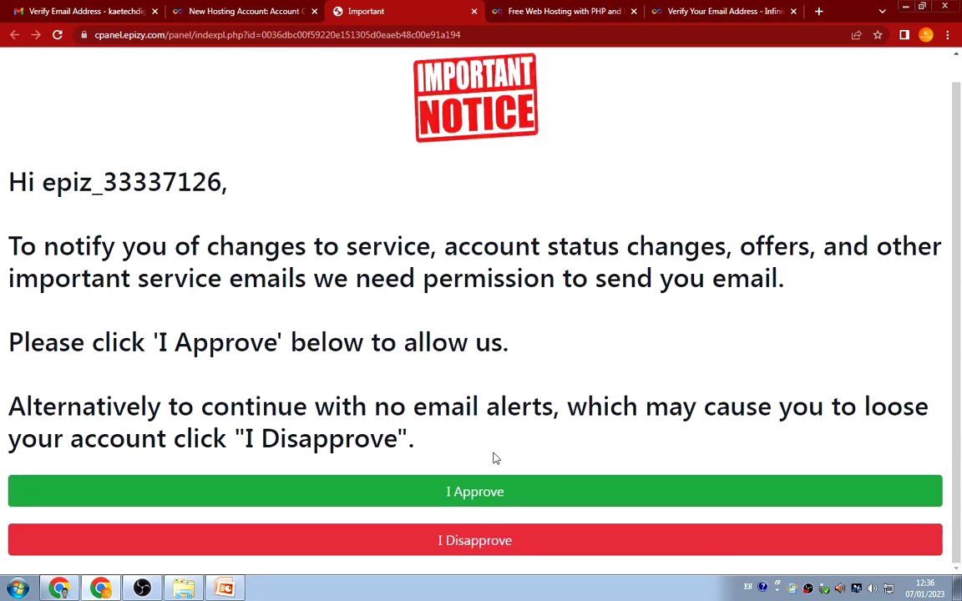
left_click(459, 494)
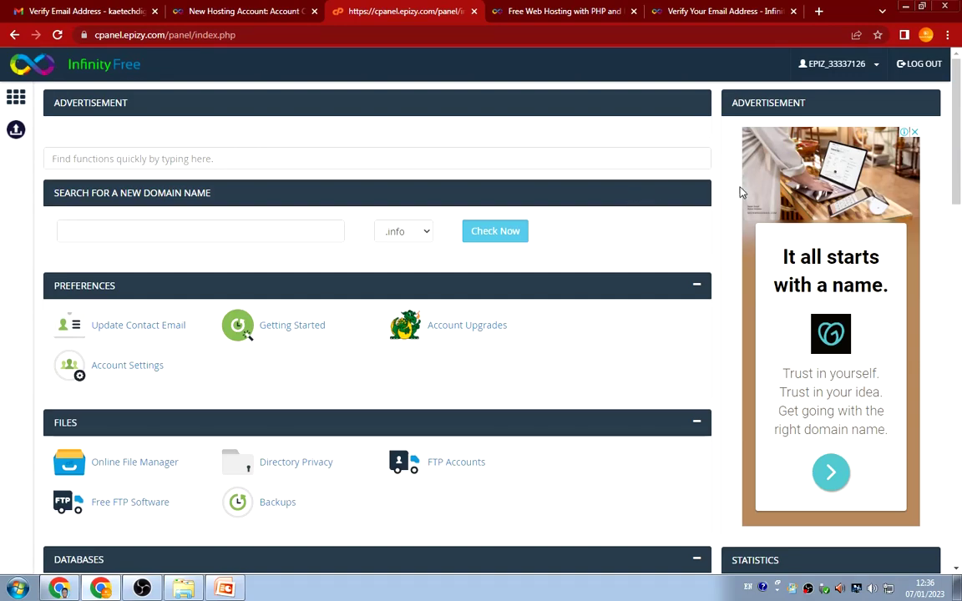
Launch Softaculous Apps Installer from the Software section, retrying after its load error.
scroll(606, 257, "down", 5)
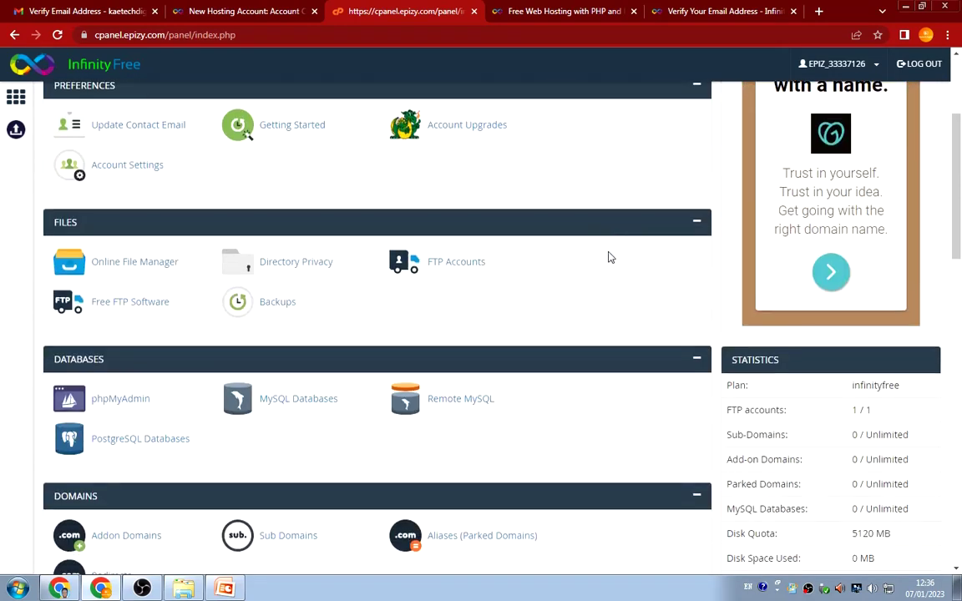
scroll(609, 257, "down", 7)
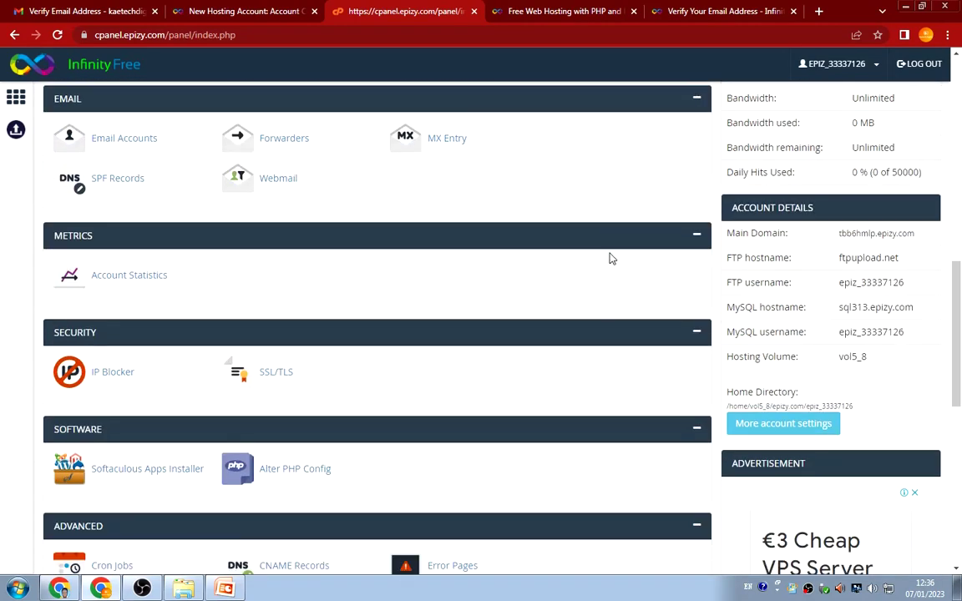
scroll(622, 261, "down", 3)
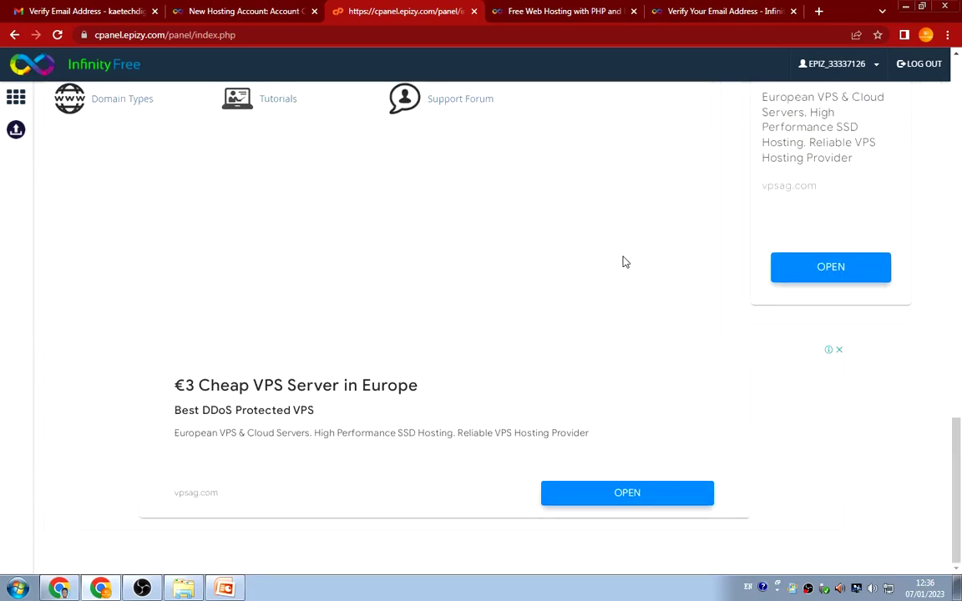
scroll(627, 259, "up", 15)
scroll(629, 258, "up", 2)
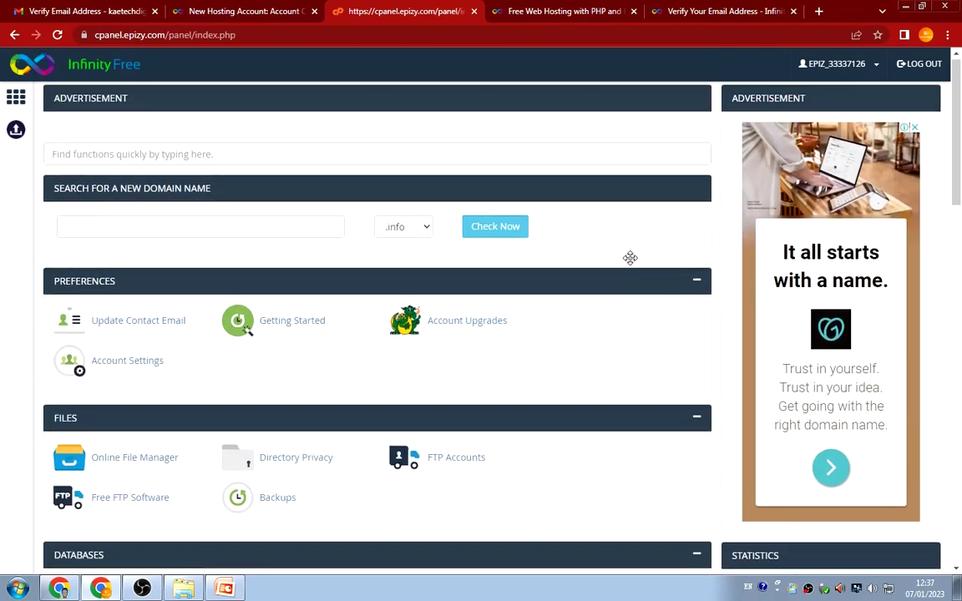
scroll(631, 265, "down", 7)
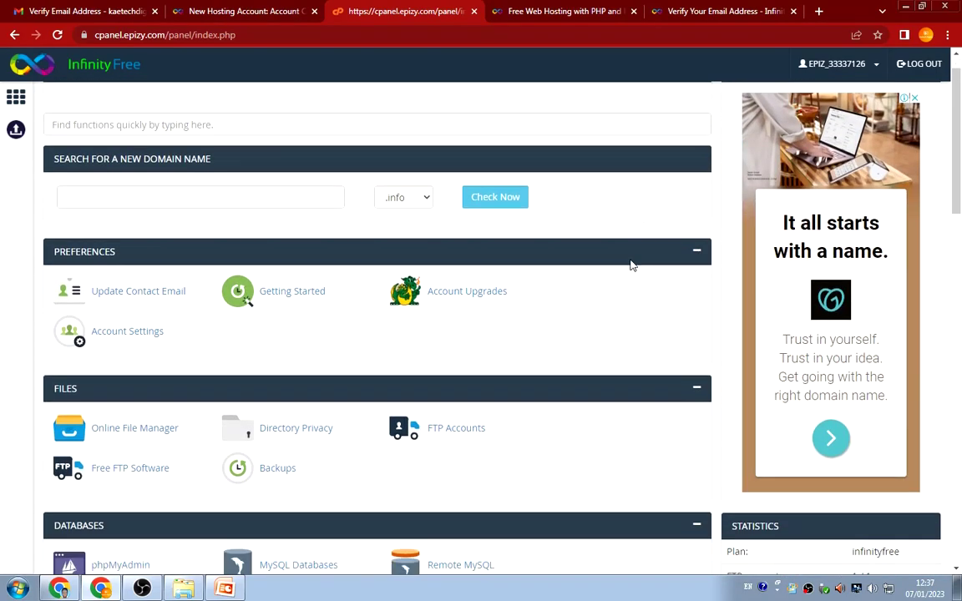
scroll(631, 265, "down", 4)
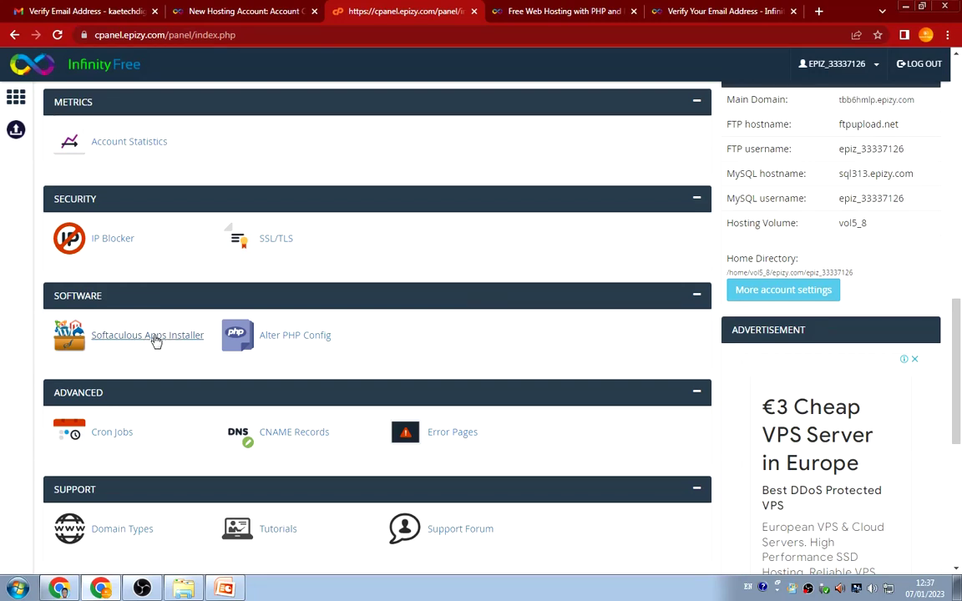
left_click(156, 336)
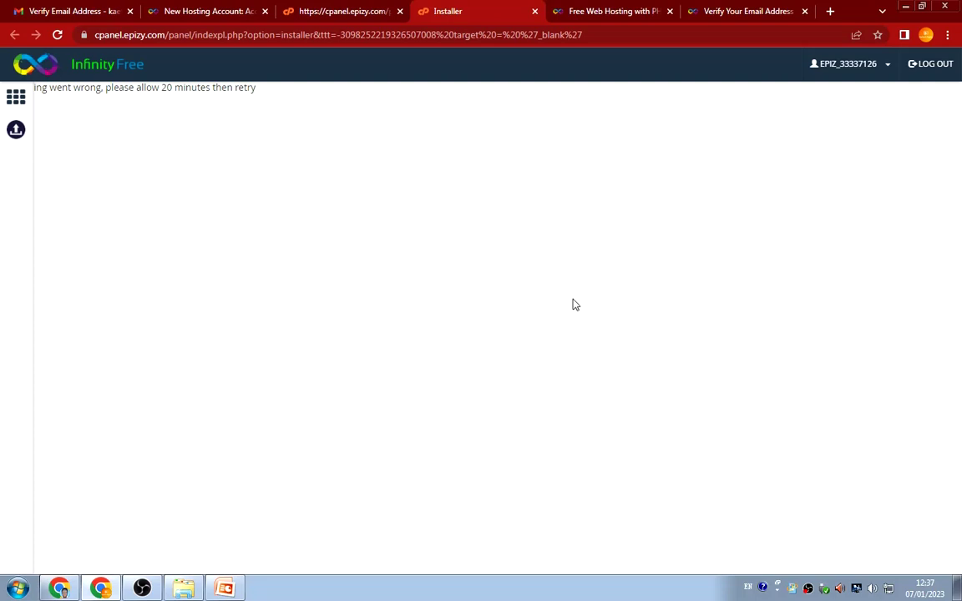
left_click(56, 35)
left_click(534, 10)
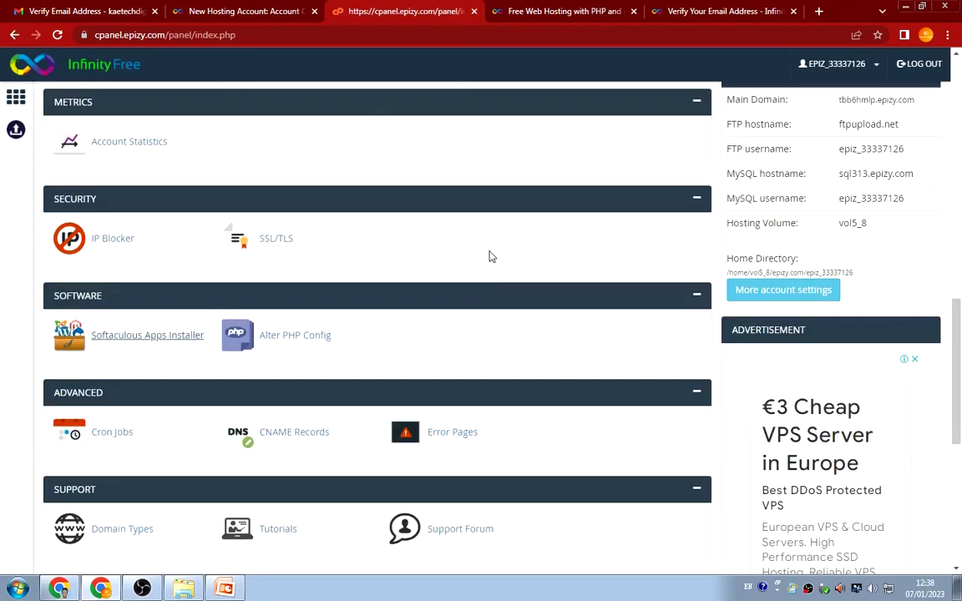
left_click(129, 335)
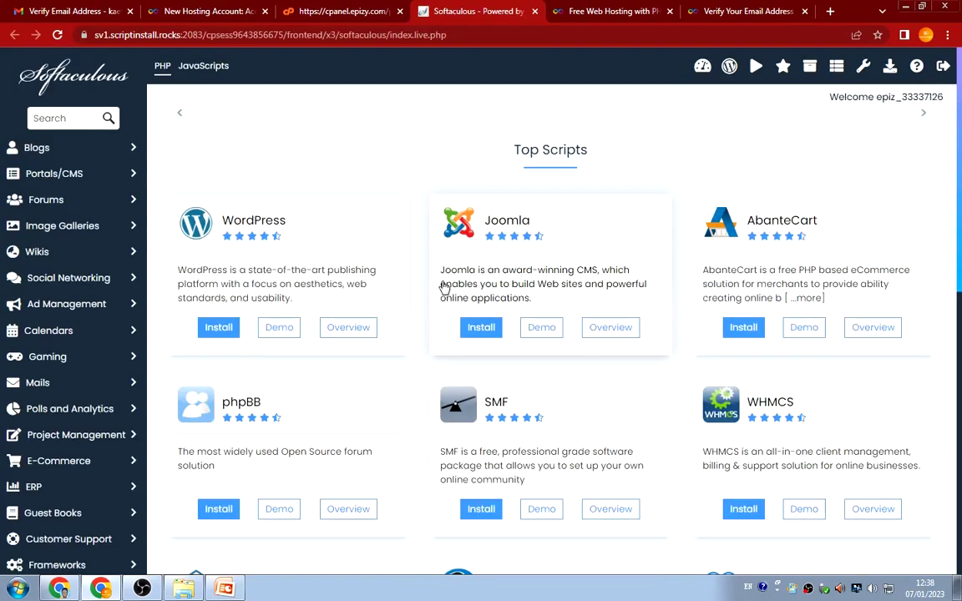
Back on the Softaculous tab, start the WordPress installation from its Top Scripts card.
left_click(347, 10)
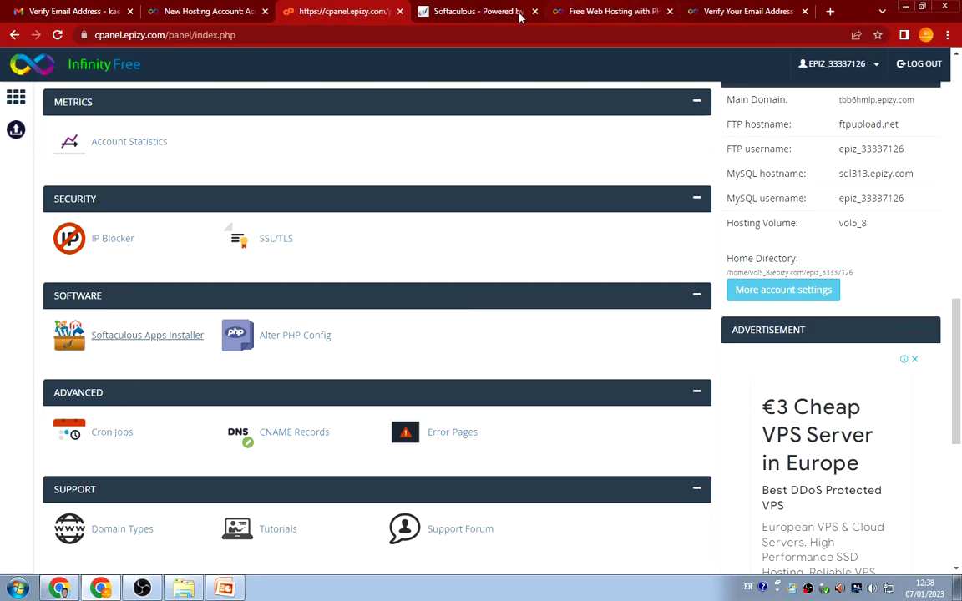
left_click(472, 13)
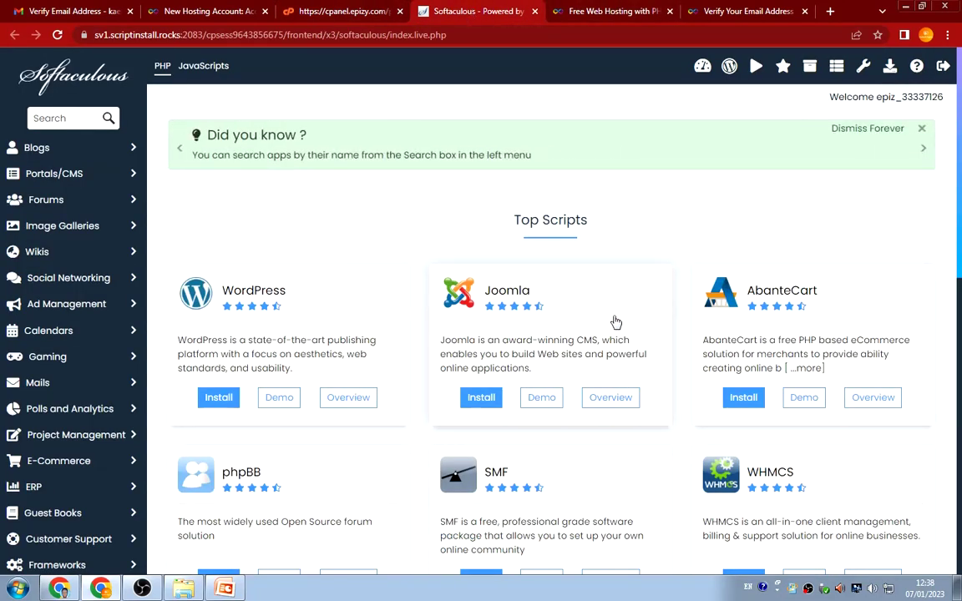
scroll(629, 337, "down", 3)
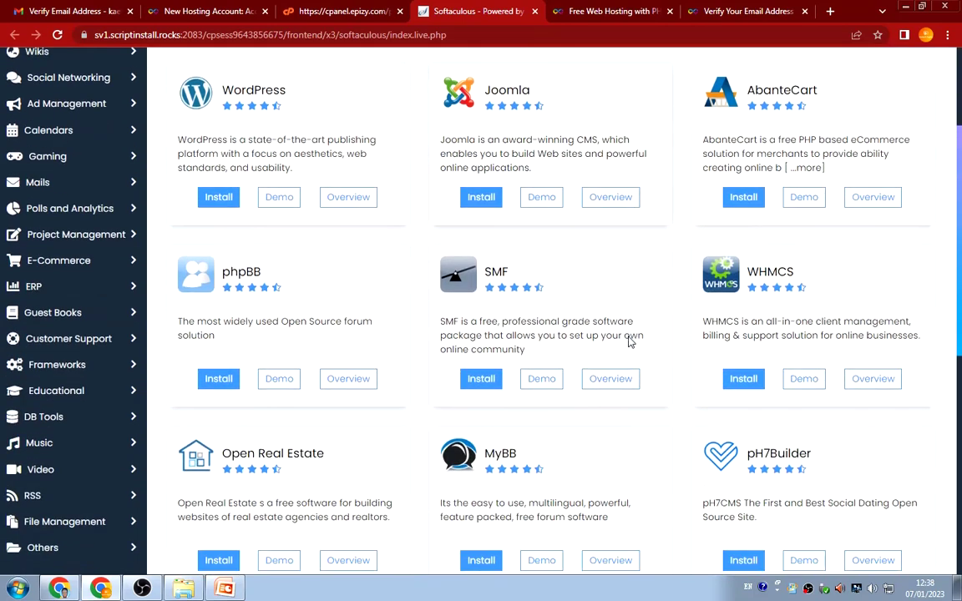
scroll(632, 344, "up", 3)
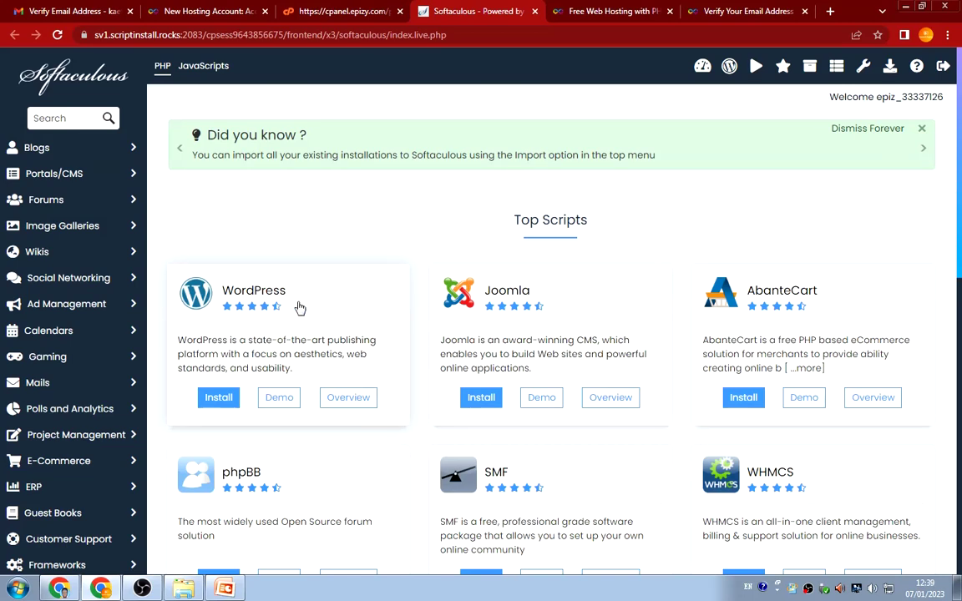
left_click(219, 398)
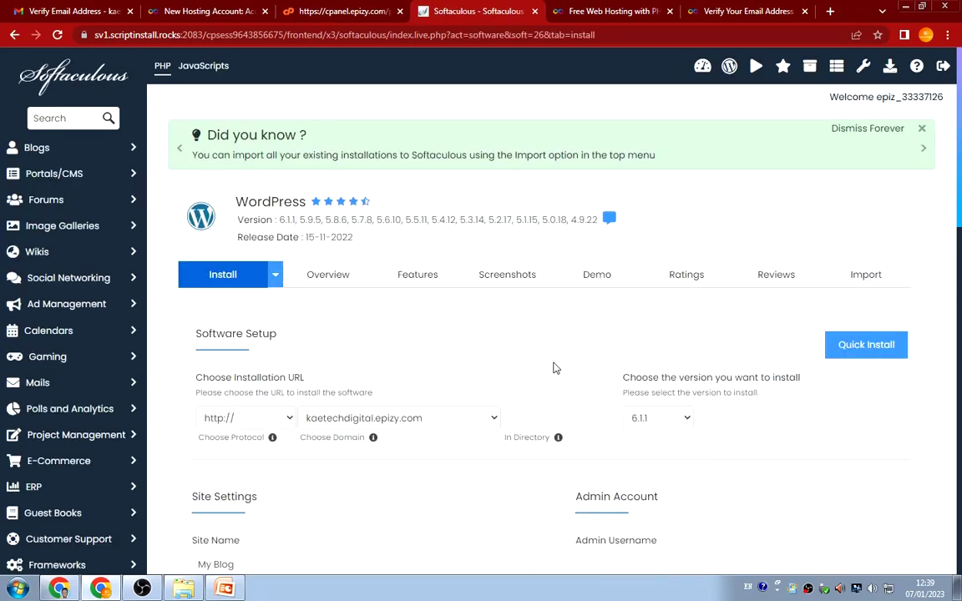
scroll(553, 369, "down", 1)
left_click(406, 351)
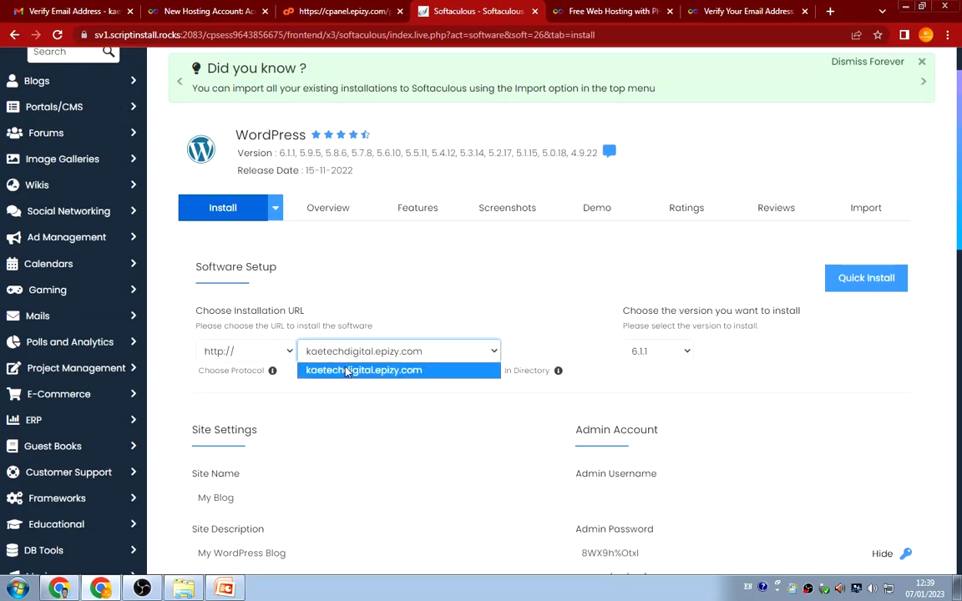
key("Tab")
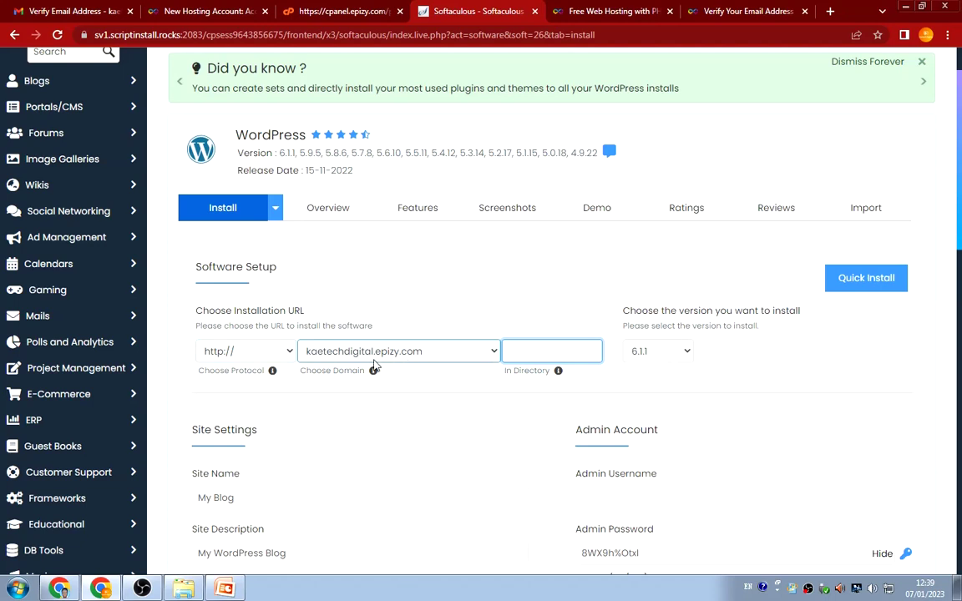
left_click(272, 349)
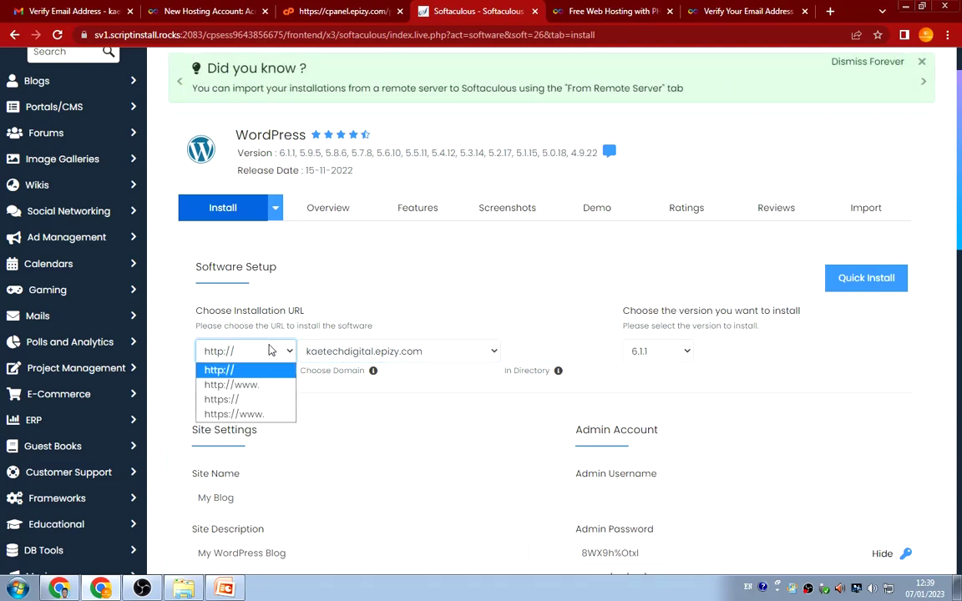
left_click(243, 402)
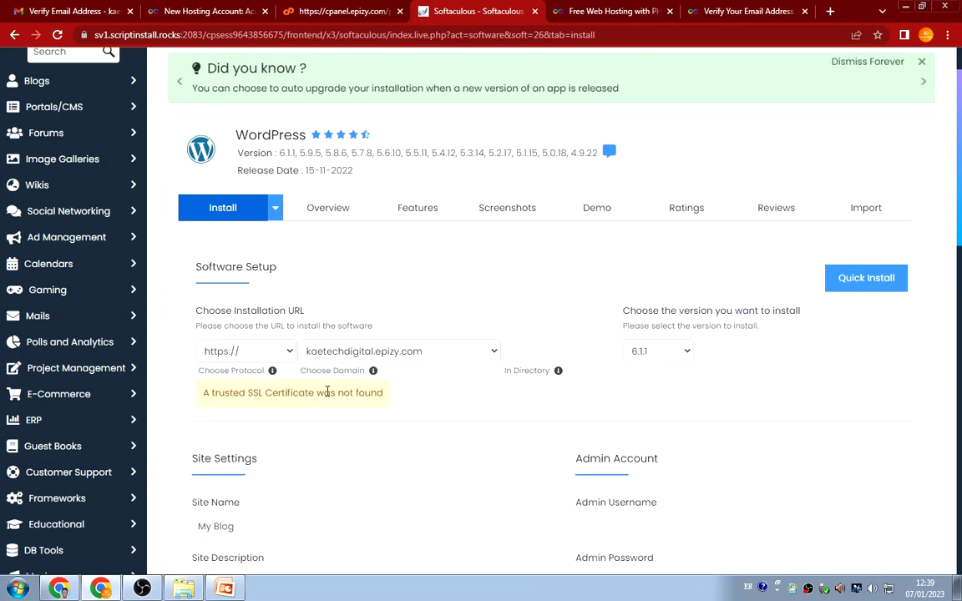
left_click(288, 355)
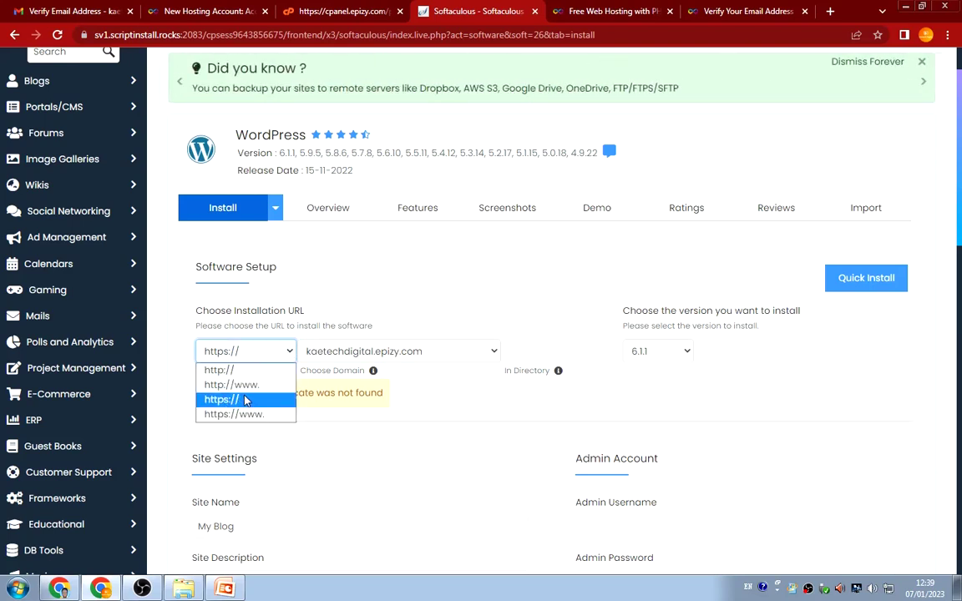
left_click(224, 370)
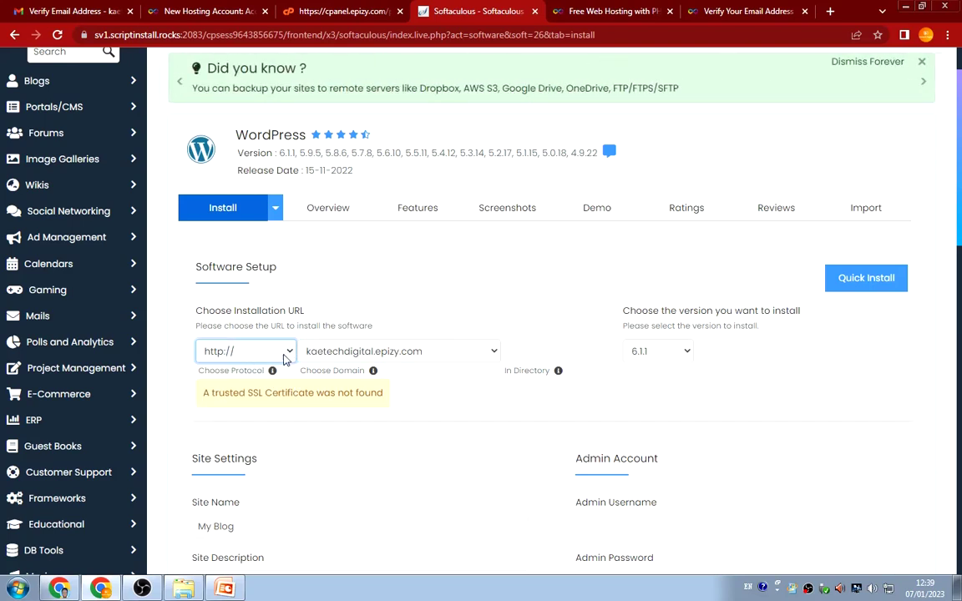
scroll(476, 408, "down", 2)
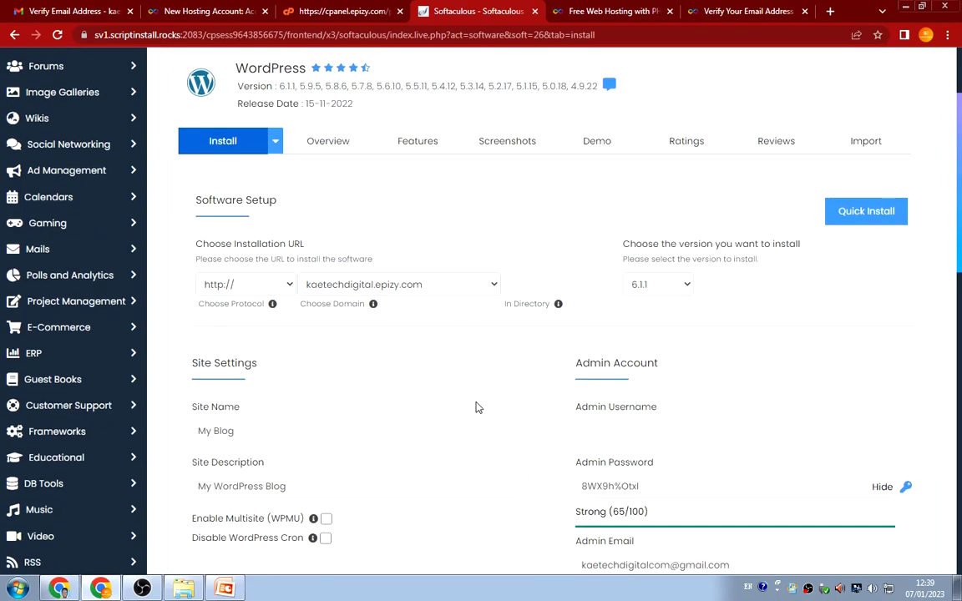
left_click(237, 363)
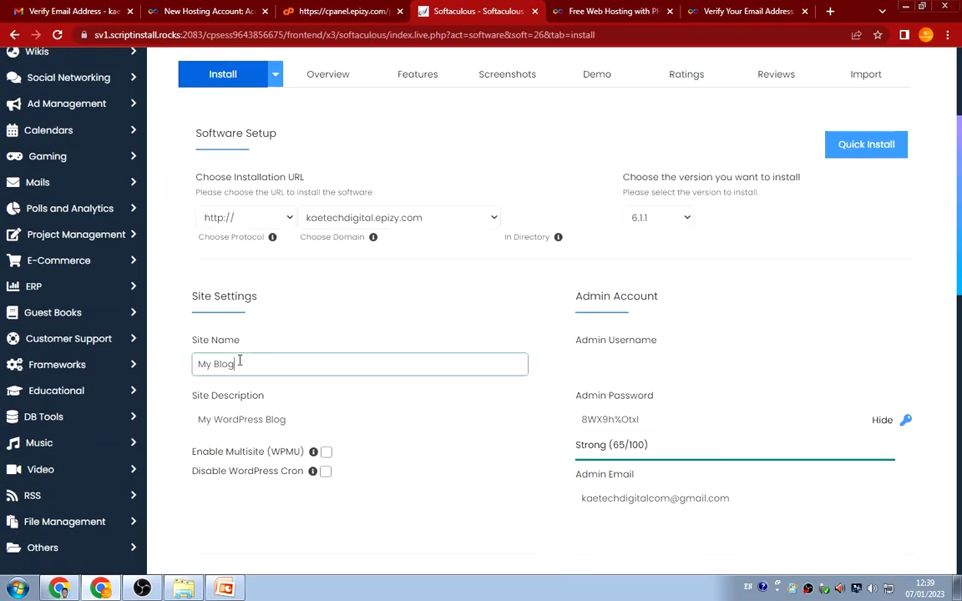
left_click_drag(238, 364, 159, 365)
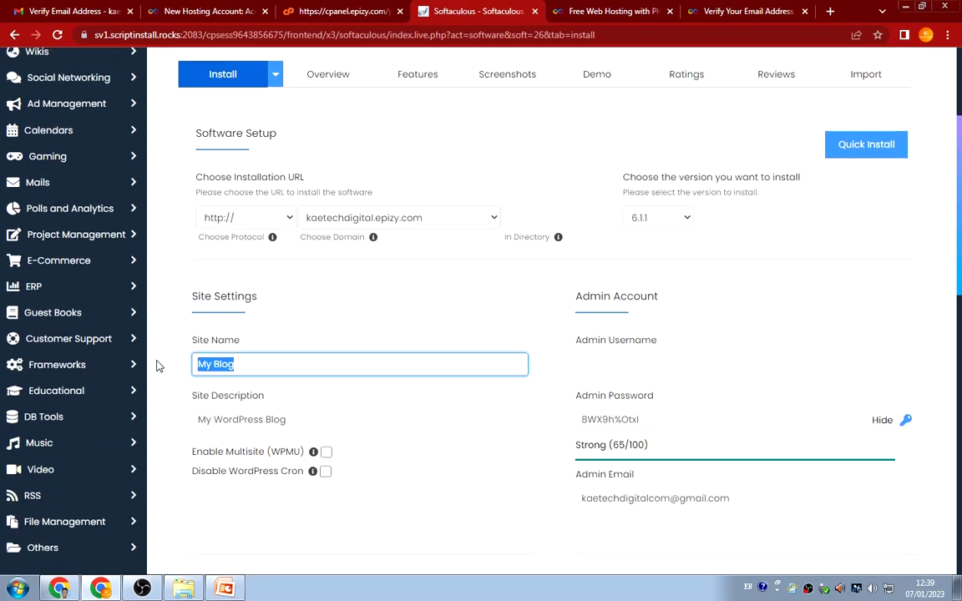
type("Kaetech Digital")
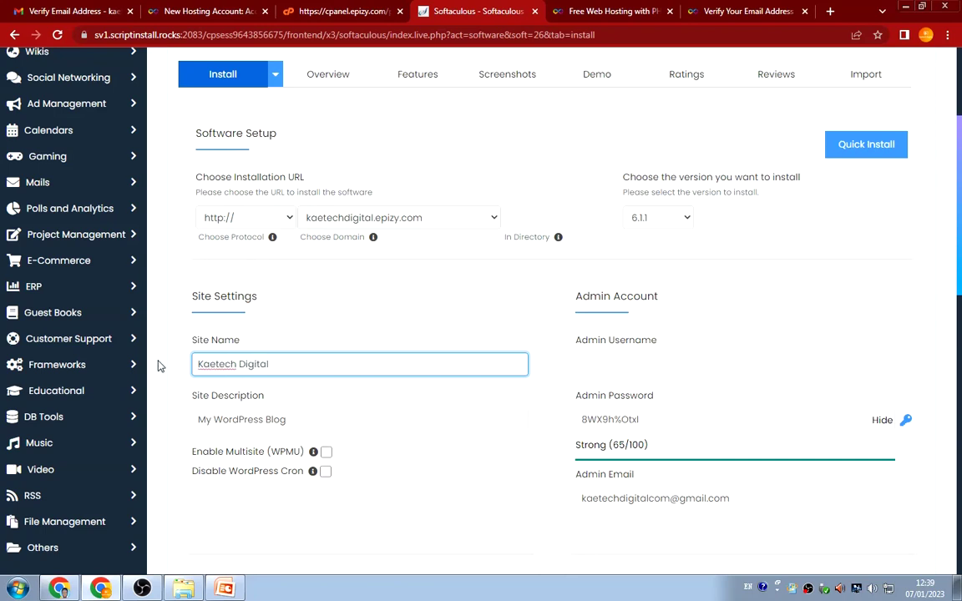
Set the site description to 'WordPress and more', correcting its capitalization.
left_click(301, 426)
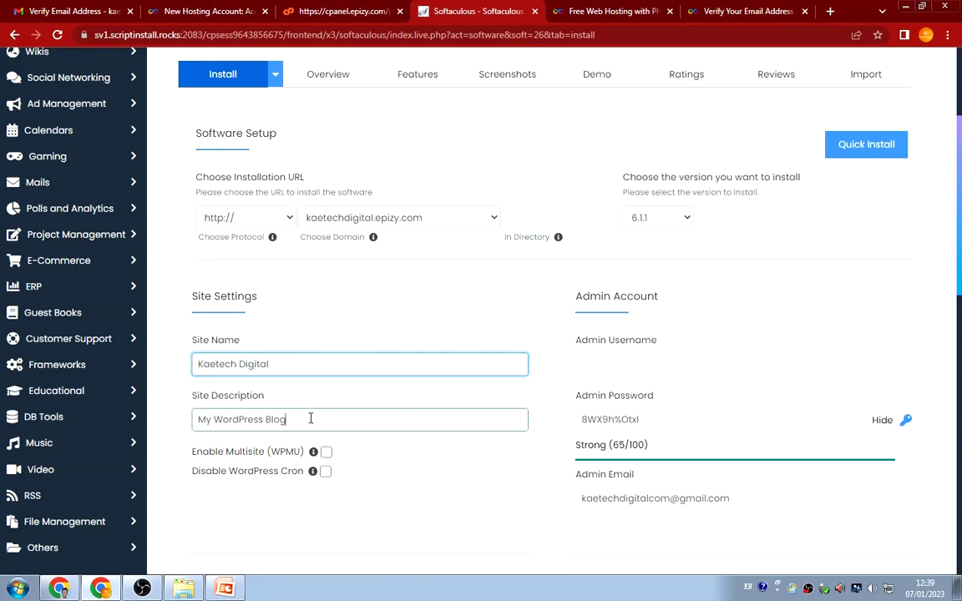
left_click_drag(311, 419, 182, 415)
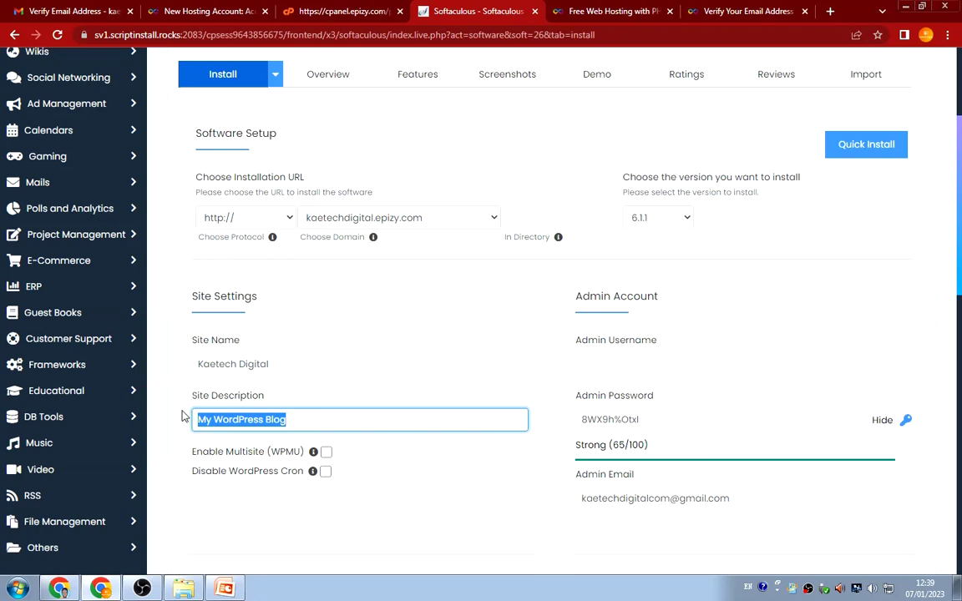
type("wor")
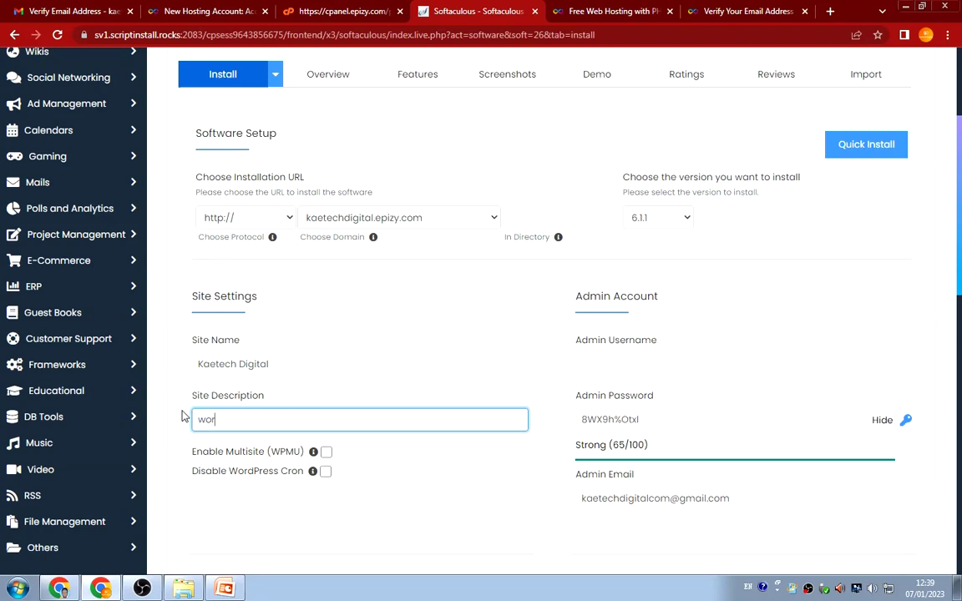
type("dpress and more")
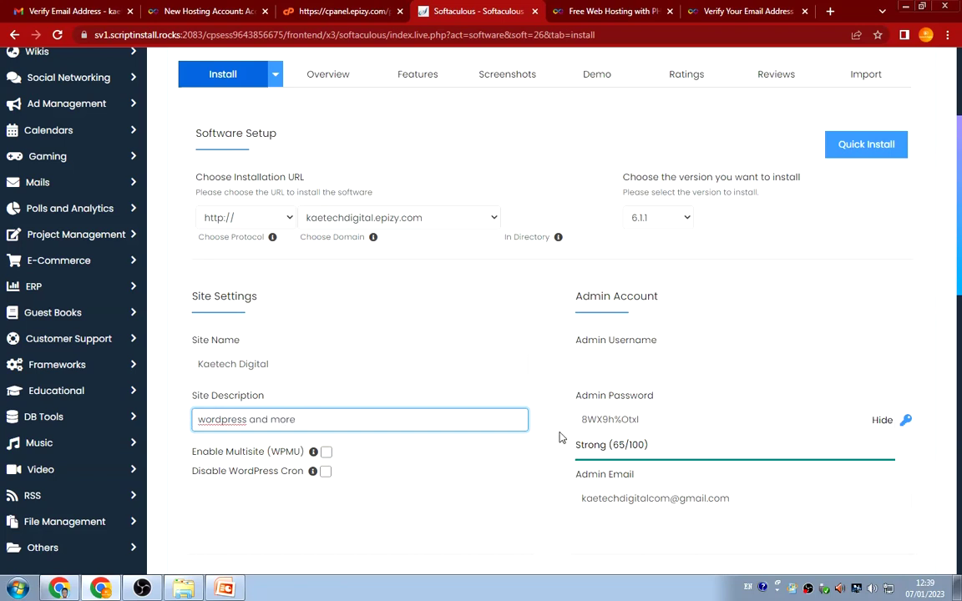
left_click(203, 425)
key("BackSpace")
type("W")
key("Right")
key("Right")
key("Right")
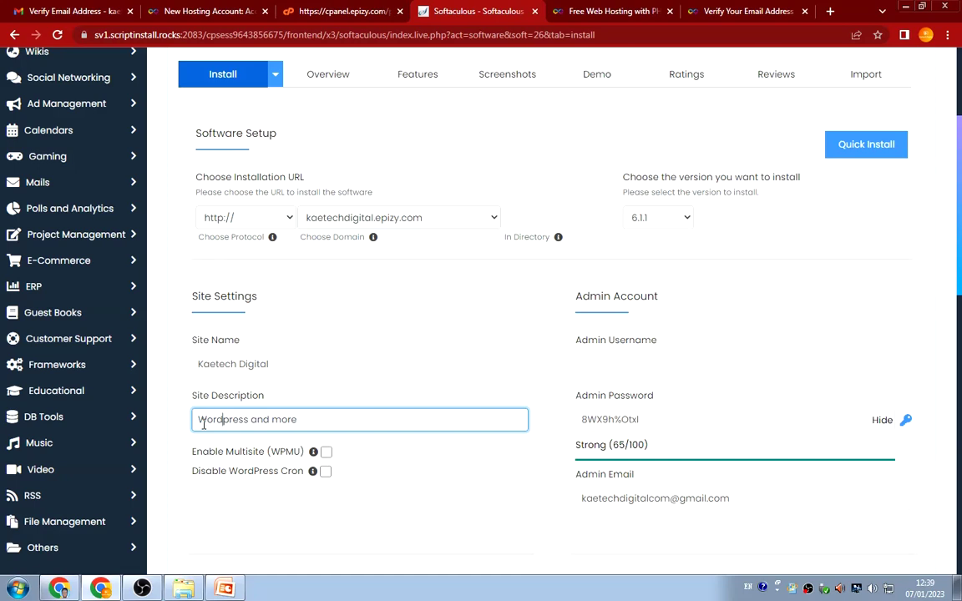
key("Delete")
type("P")
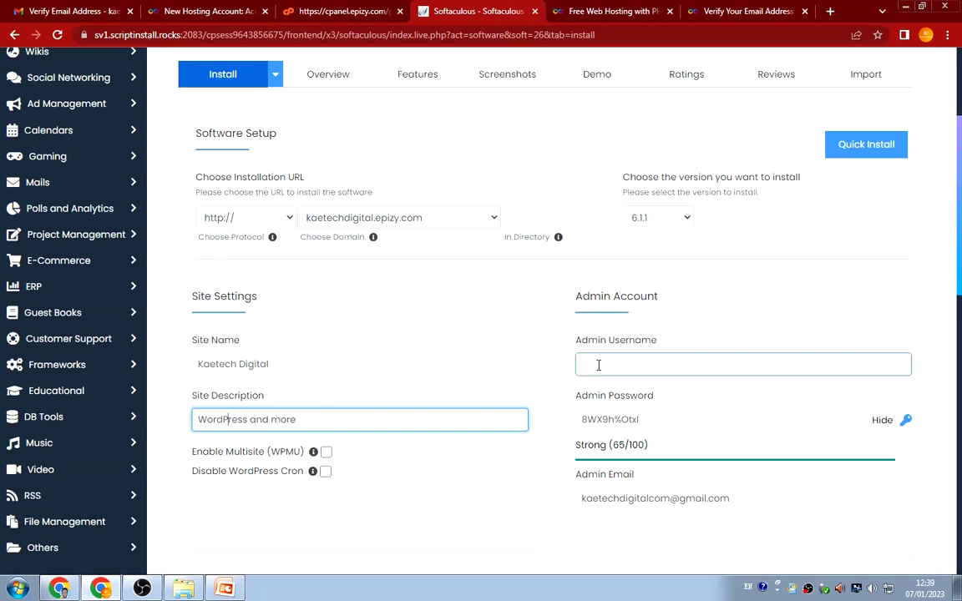
Enter the admin username and replace the admin password with a longer, masked one rated Strong.
left_click(614, 368)
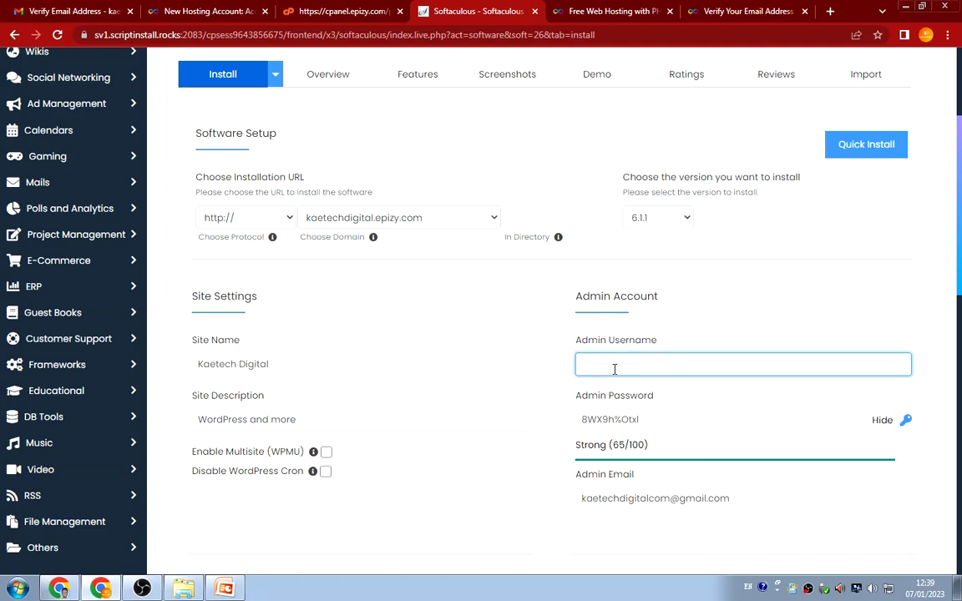
type("kaetech")
left_click_drag(673, 420, 492, 417)
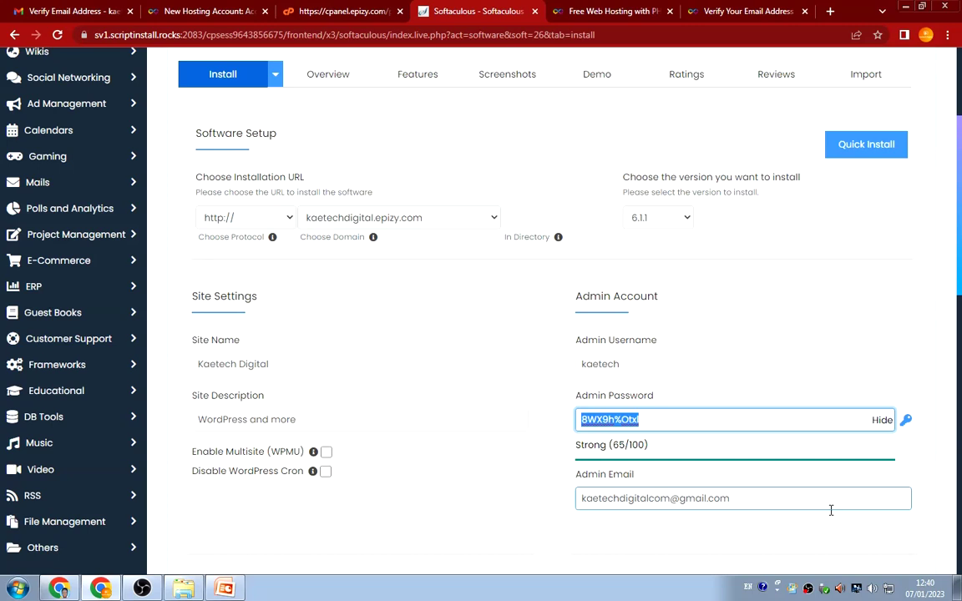
left_click(908, 422)
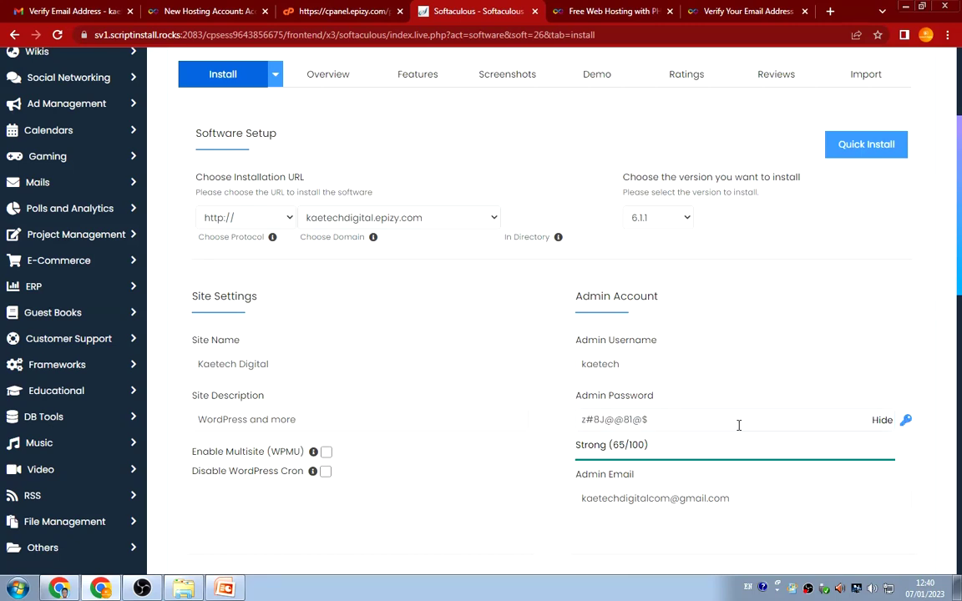
left_click(907, 424)
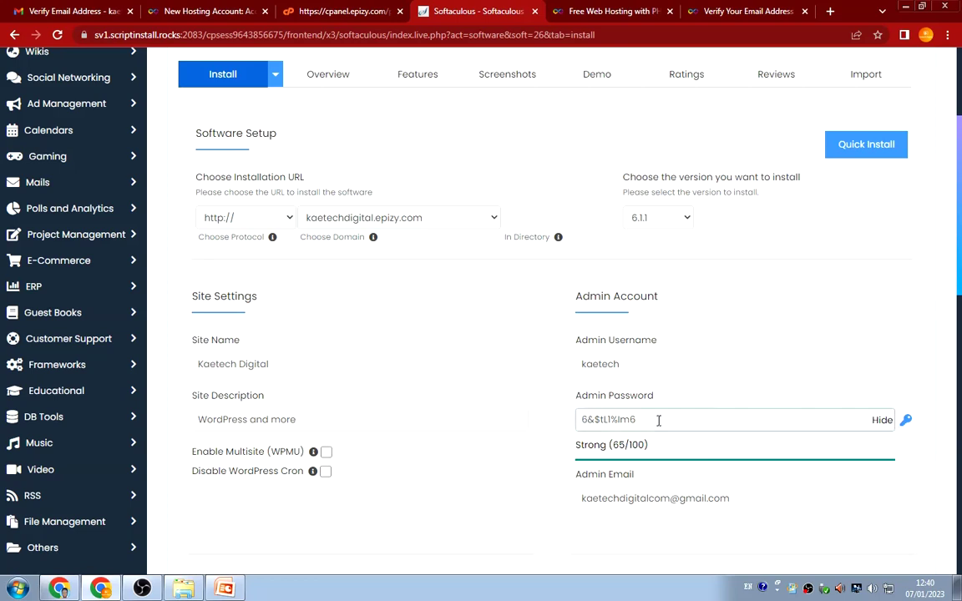
left_click_drag(655, 423, 497, 411)
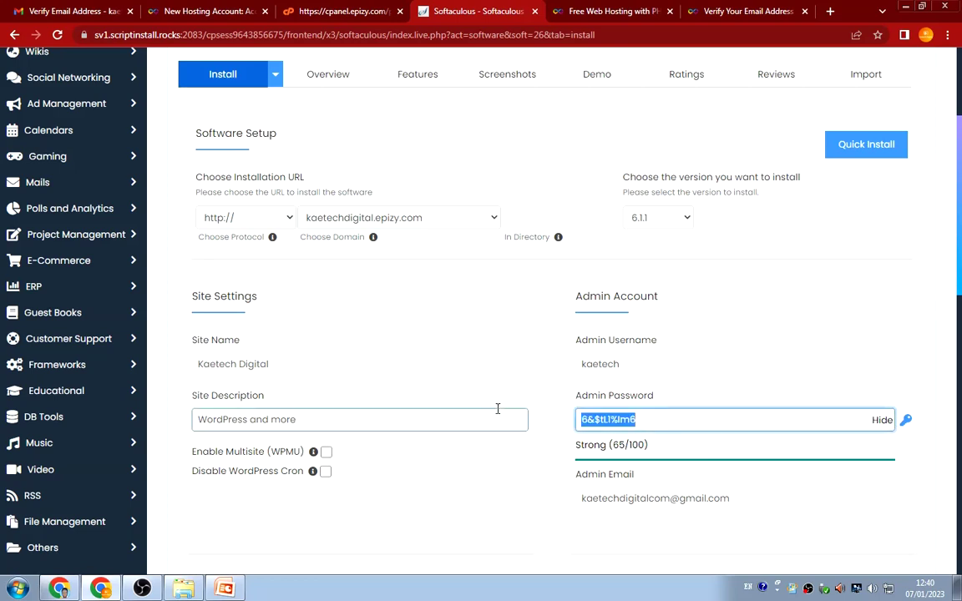
left_click(882, 420)
left_click_drag(723, 424, 515, 402)
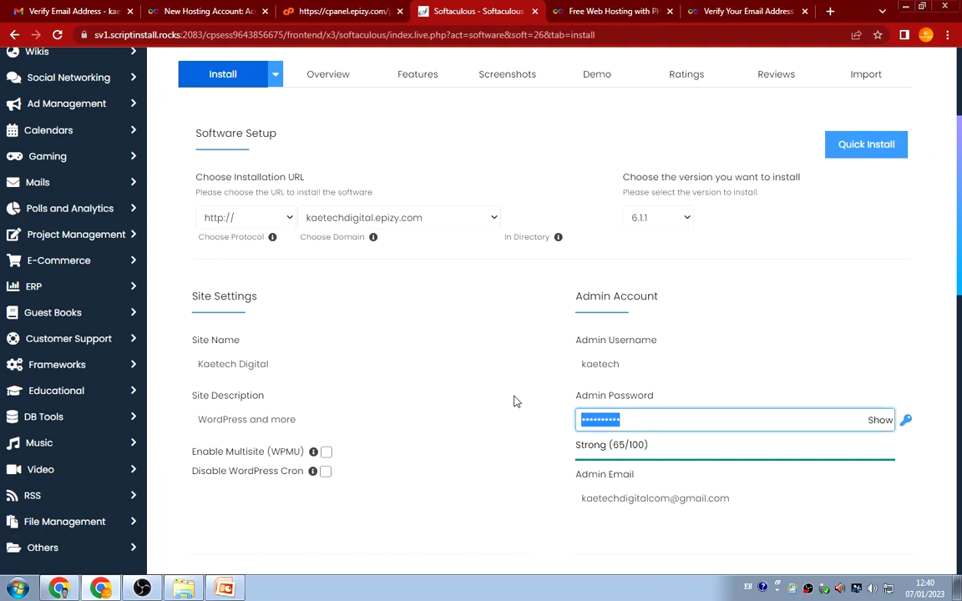
key("ctrl+v")
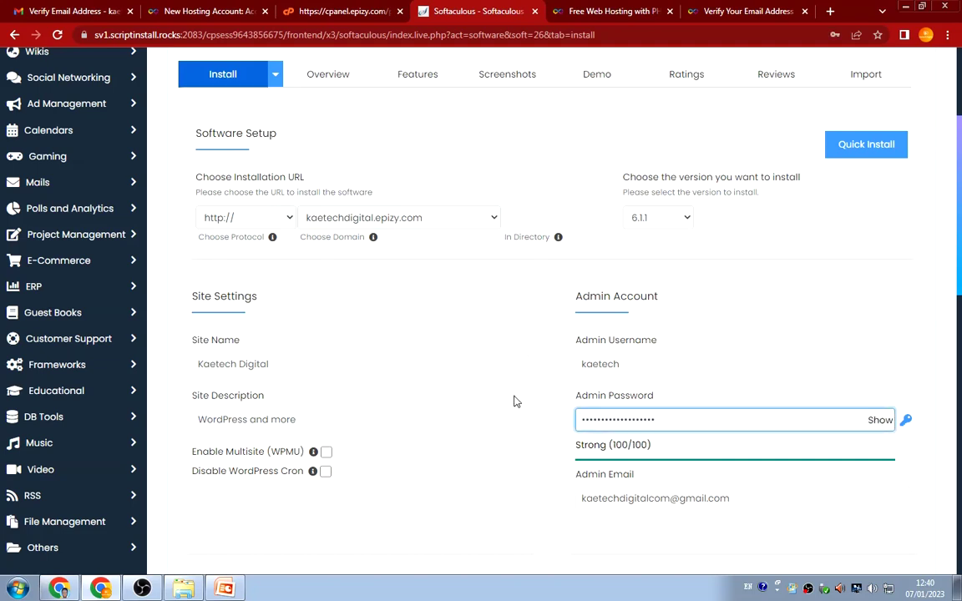
scroll(645, 418, "down", 2)
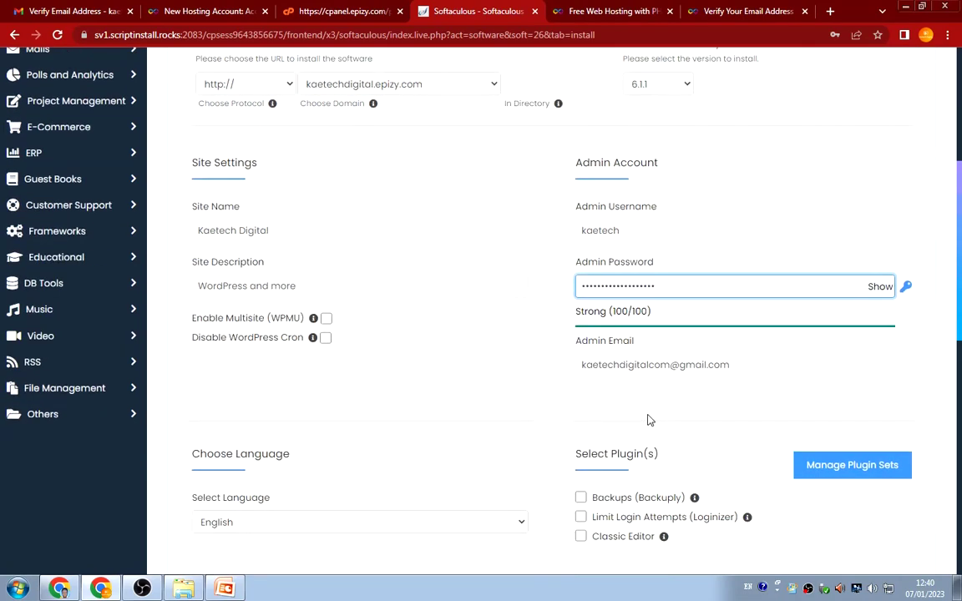
left_click(604, 370)
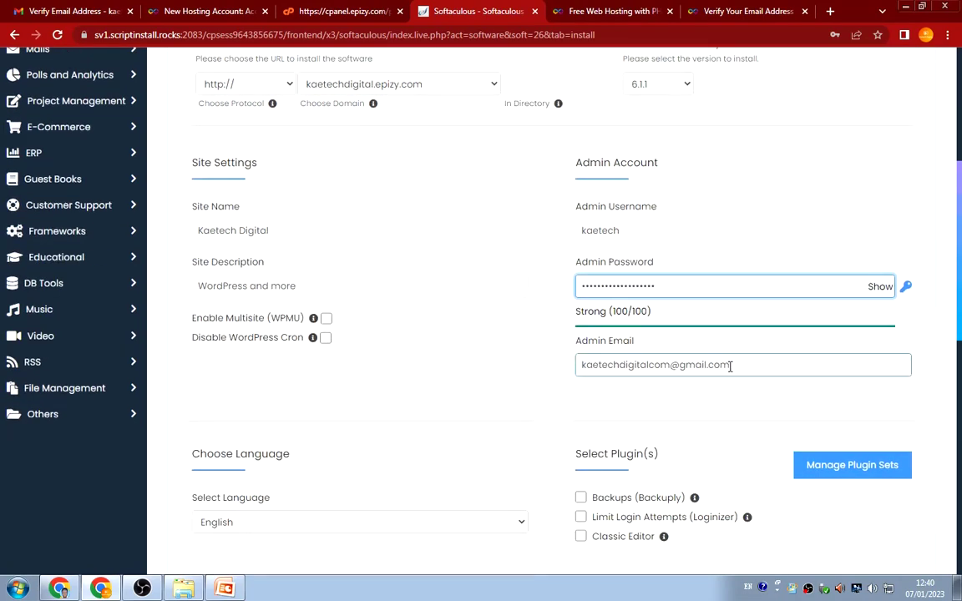
scroll(664, 377, "down", 4)
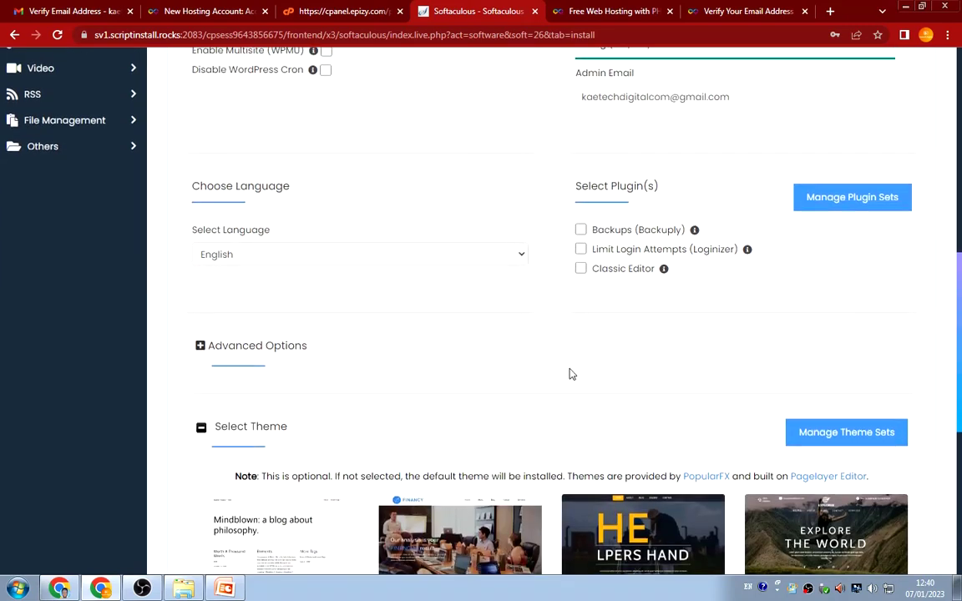
scroll(568, 373, "down", 3)
scroll(570, 276, "up", 5)
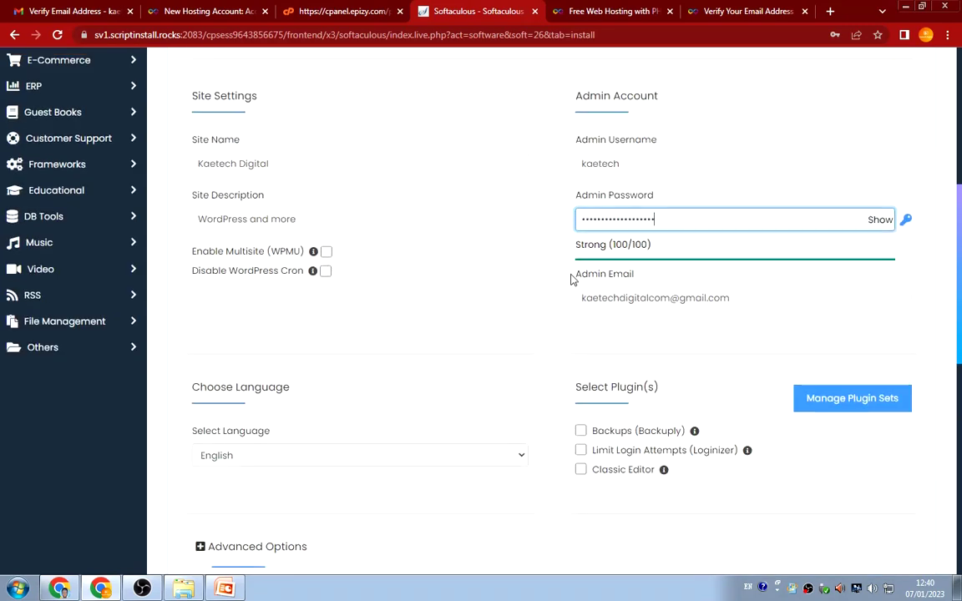
scroll(571, 278, "down", 5)
scroll(572, 281, "down", 3)
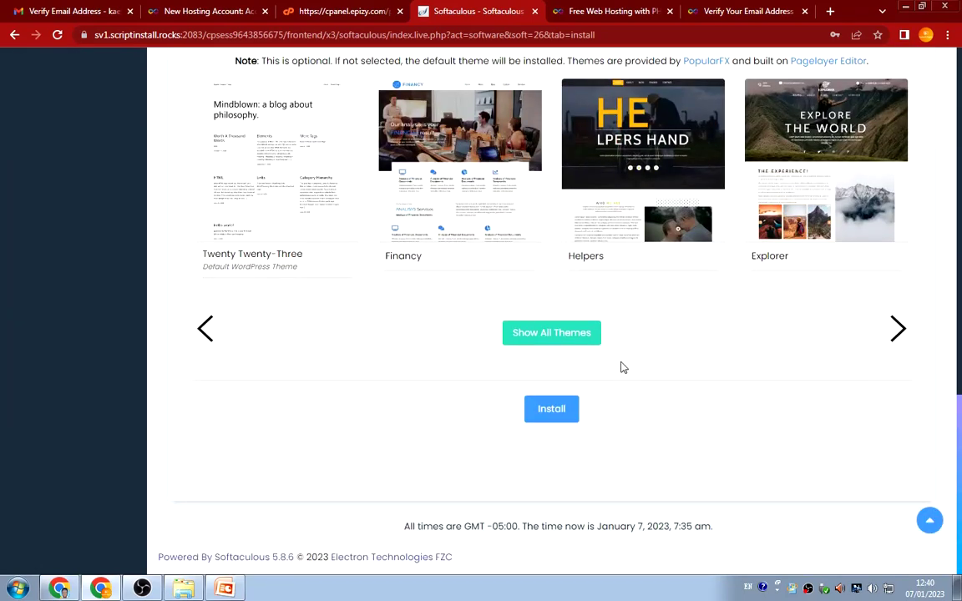
scroll(603, 348, "up", 3)
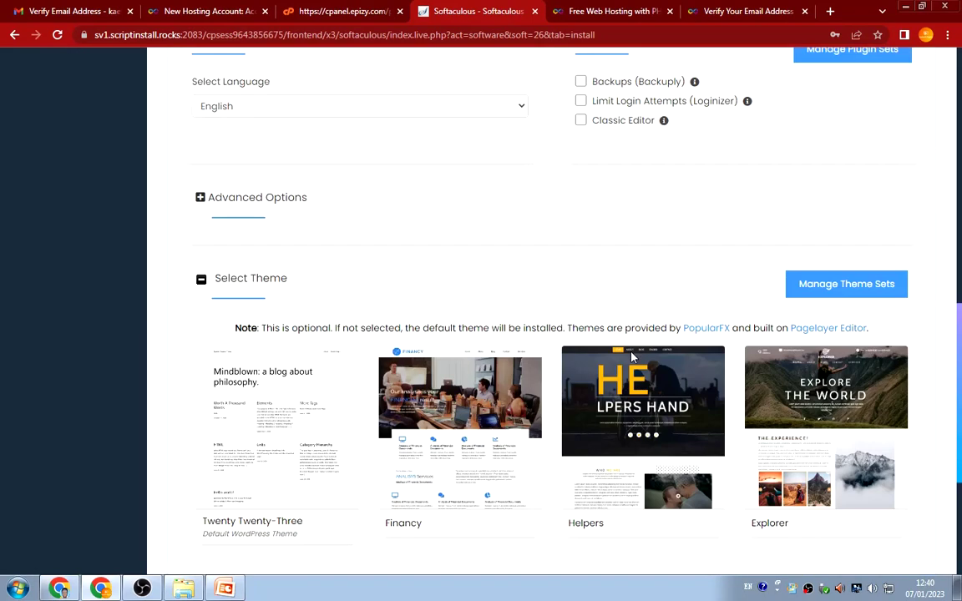
scroll(632, 359, "down", 3)
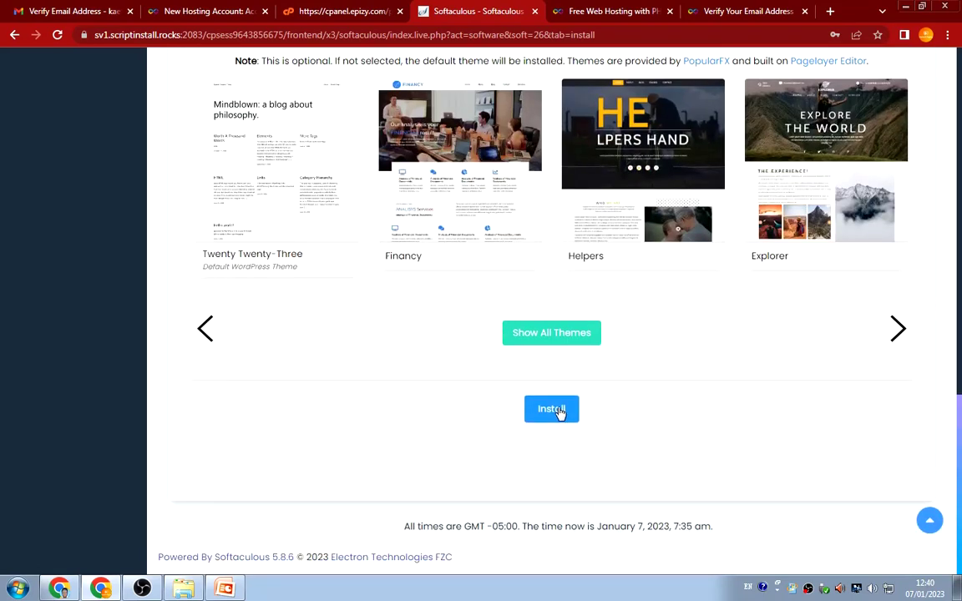
Run the WordPress install, dismiss Chrome's save-password prompt, and open the new site.
left_click(558, 408)
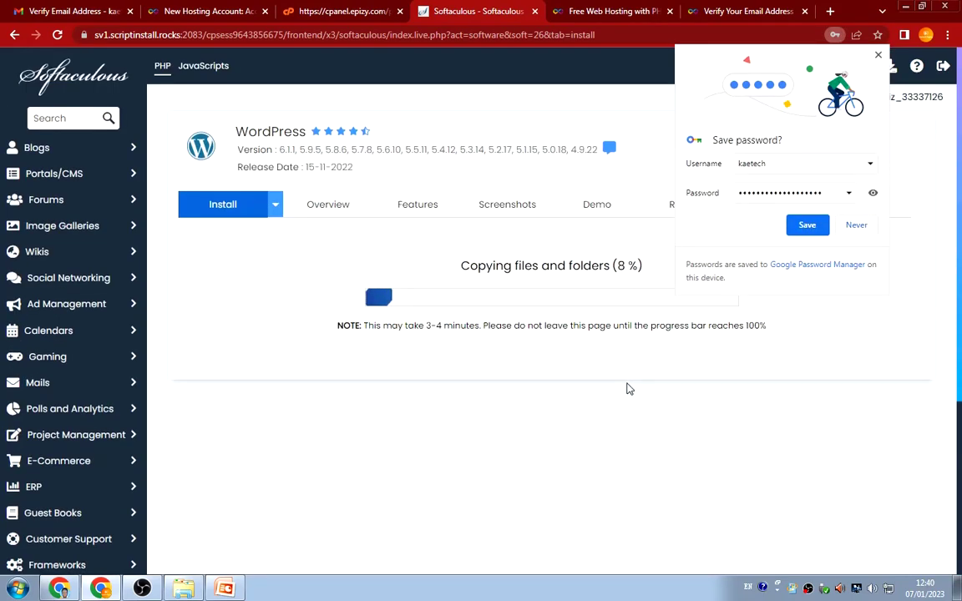
left_click(878, 54)
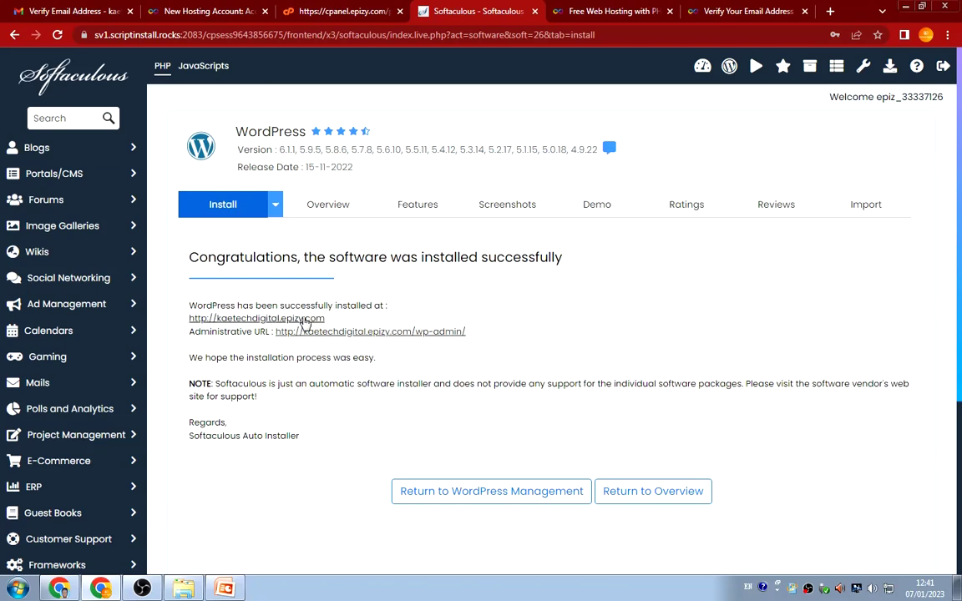
left_click(304, 320)
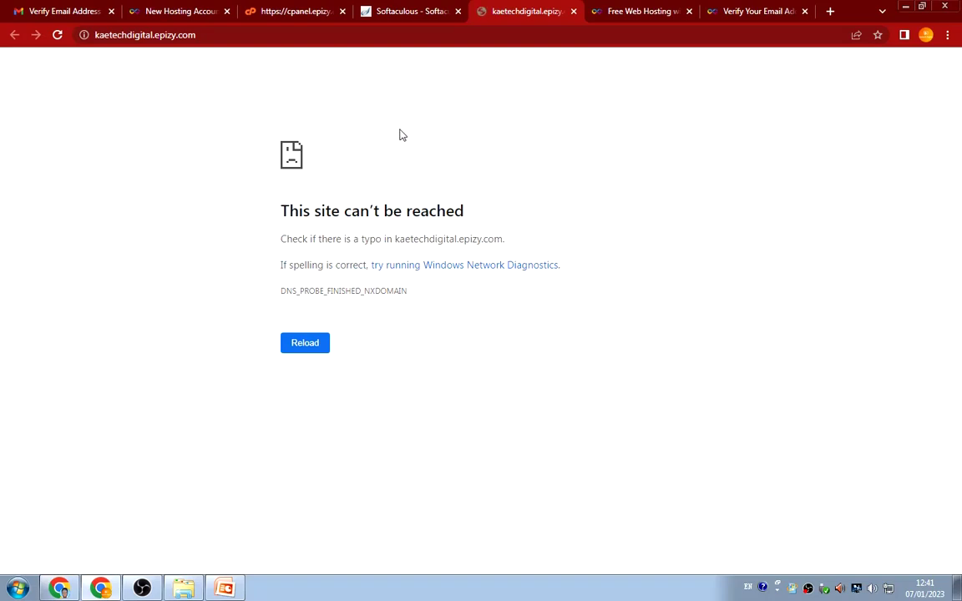
Reload the unreachable site, then open the WordPress admin URL from the success page.
left_click(219, 34)
left_click(219, 34)
key("Return")
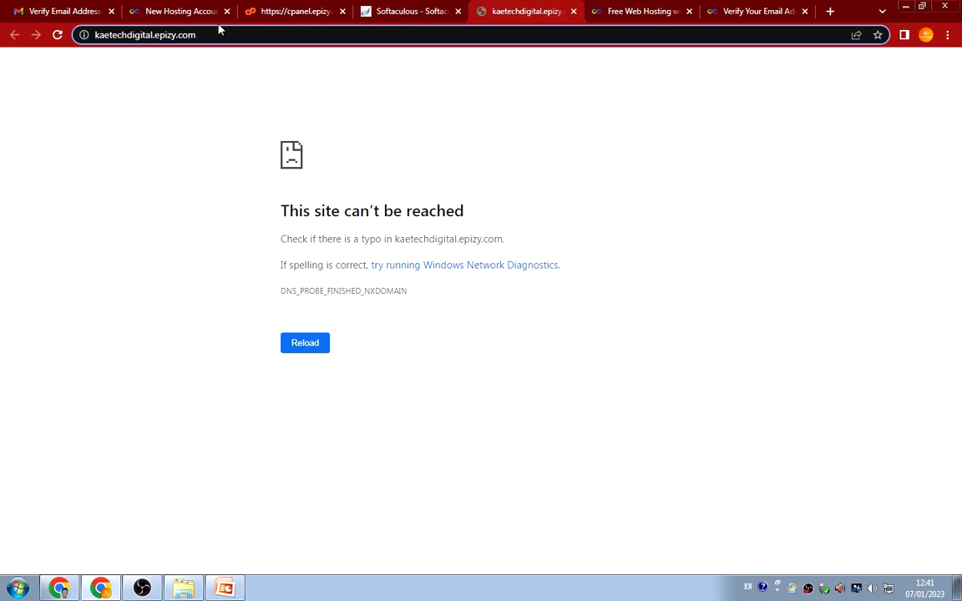
key("ctrl+Page_Up")
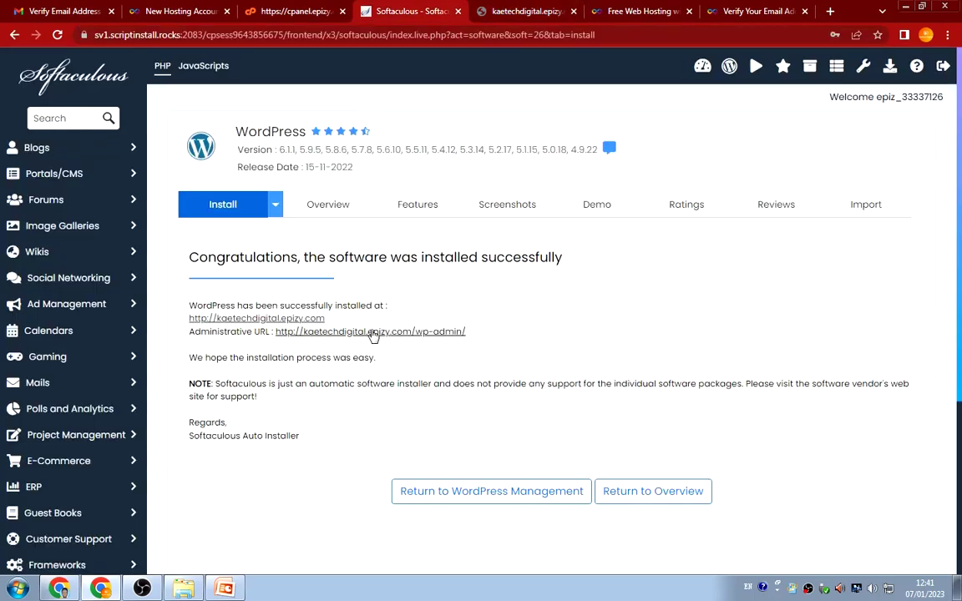
left_click(373, 334)
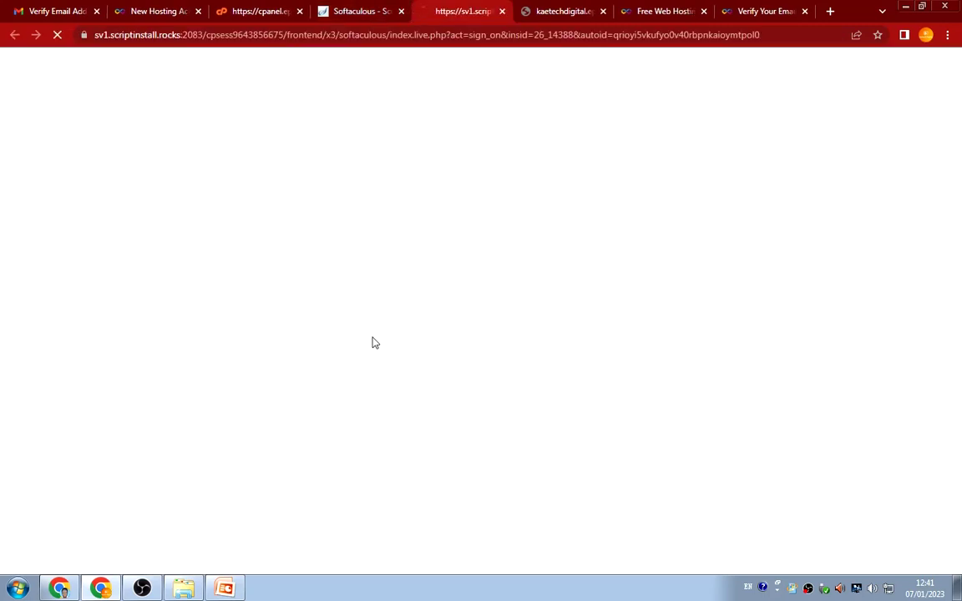
Close both unreachable kaetechdigital tabs and return to the Softaculous success page.
left_click(502, 11)
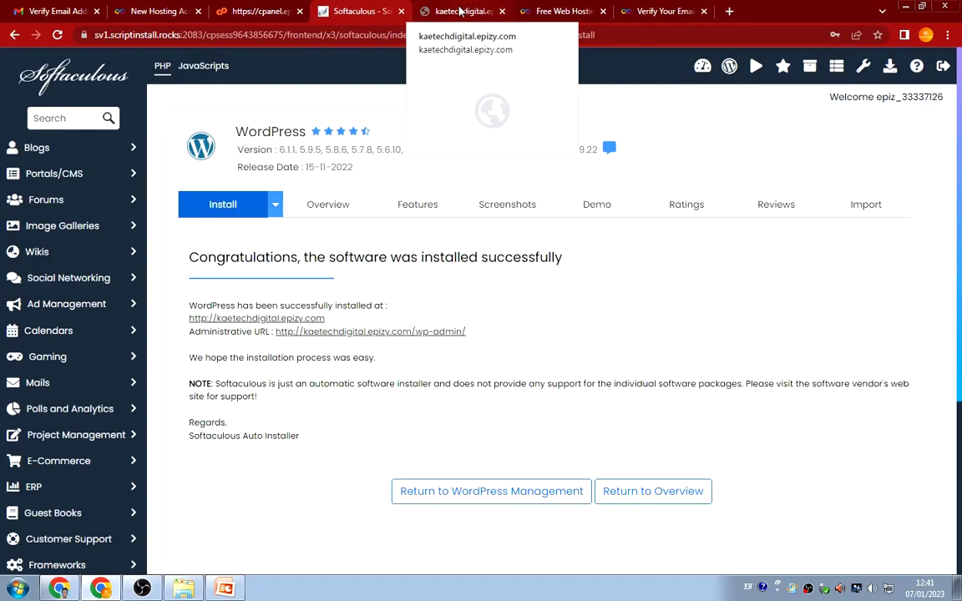
left_click(459, 11)
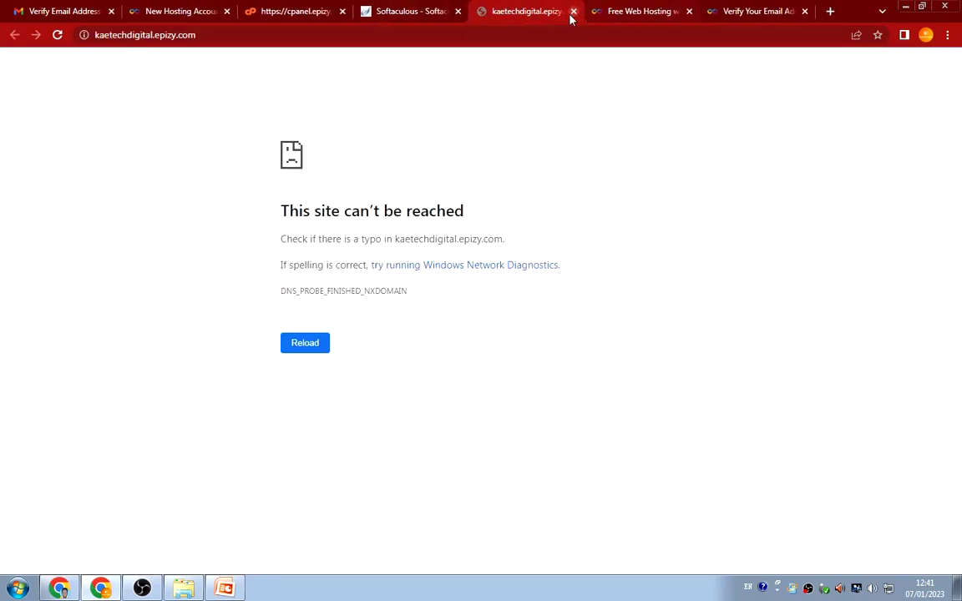
left_click(573, 12)
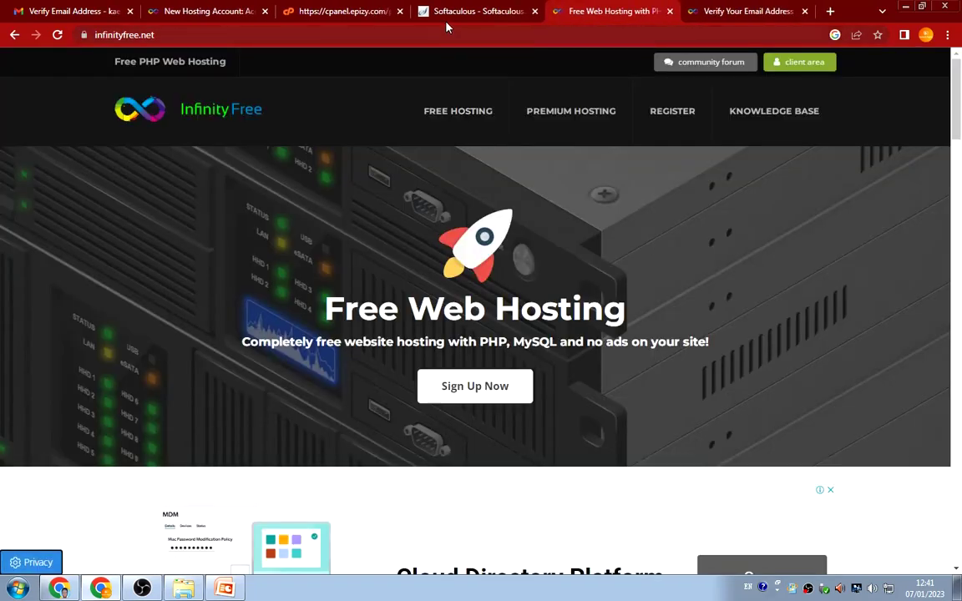
left_click(491, 11)
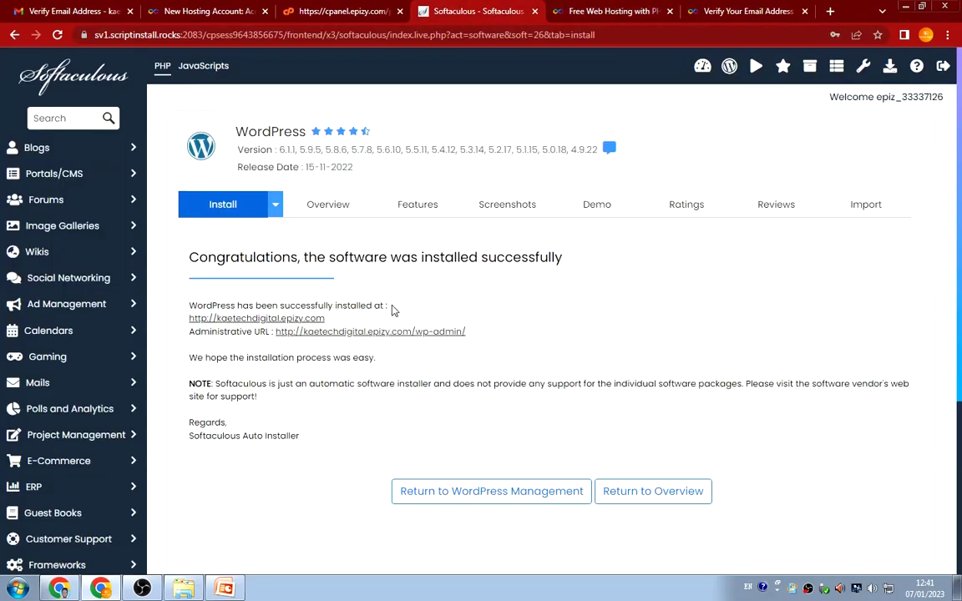